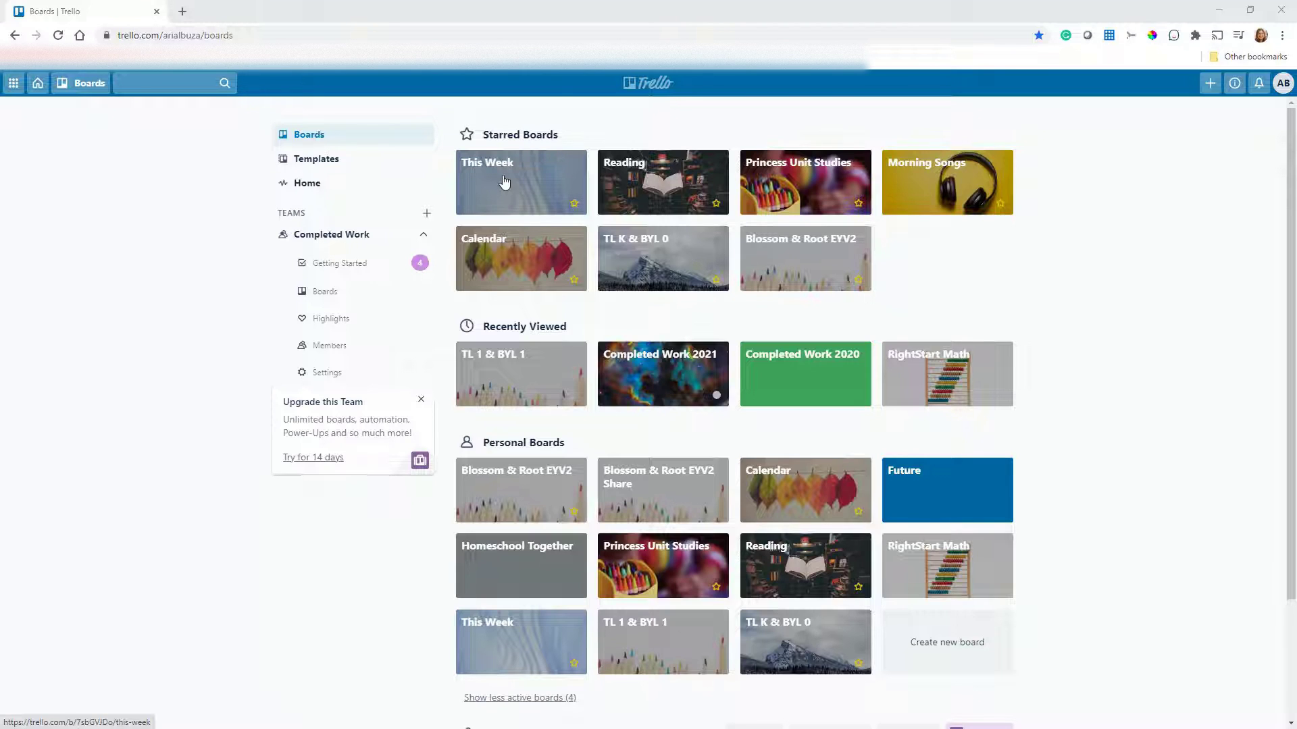
Open the This Week board and inspect the RightStart Math Lesson and Reading Lesson cards in the Upcoming Next Week list
click(503, 181)
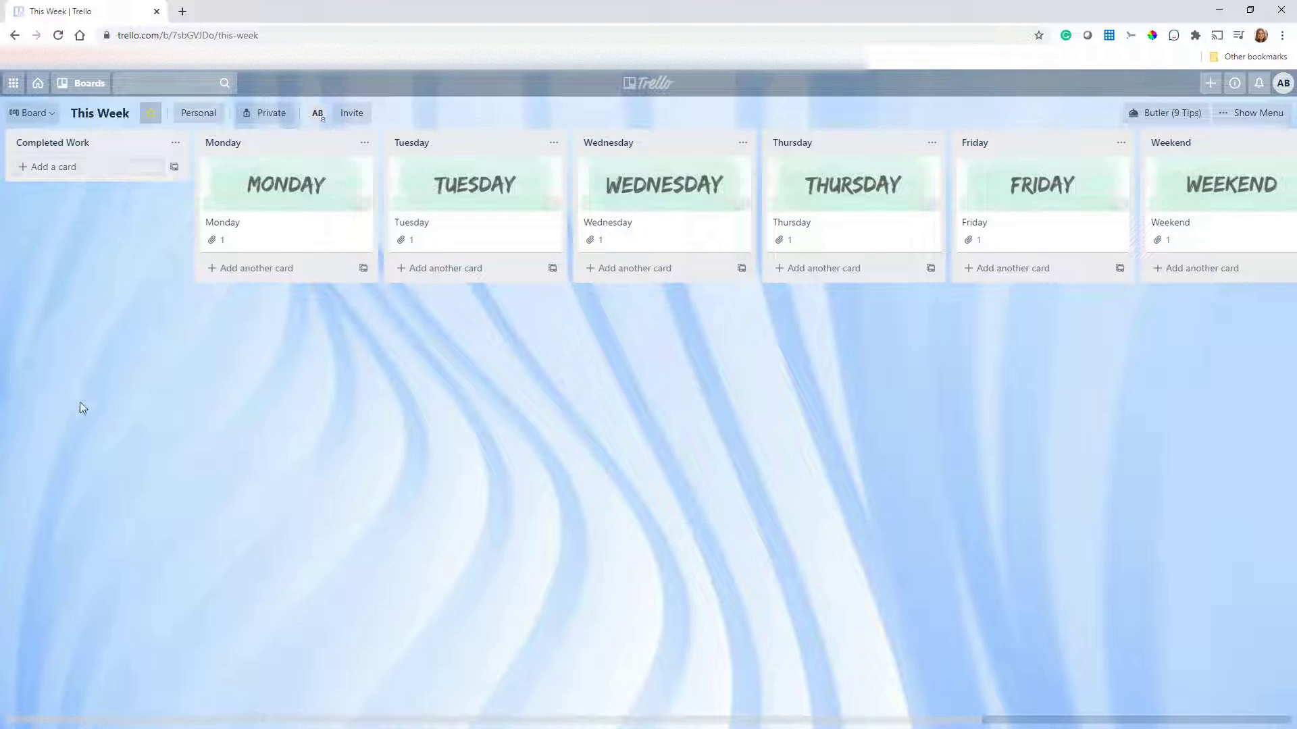
drag(396, 720, 746, 720)
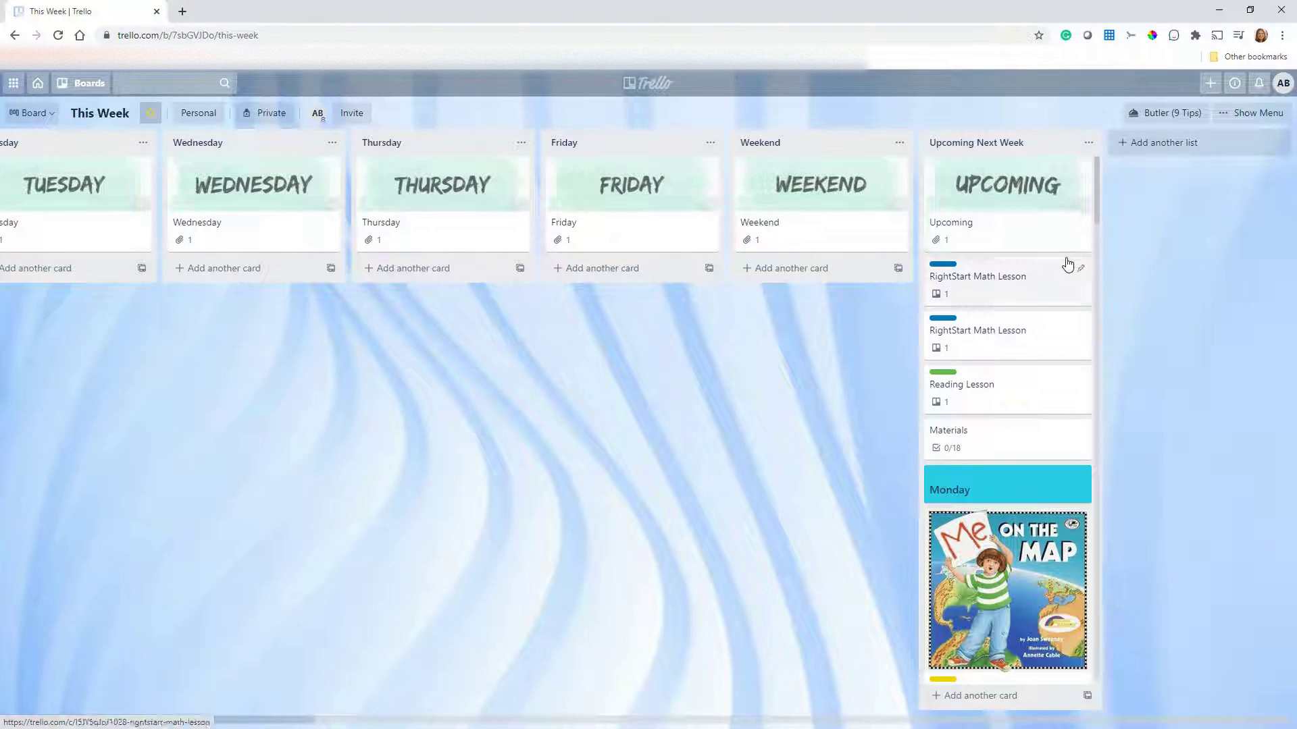
click(1003, 301)
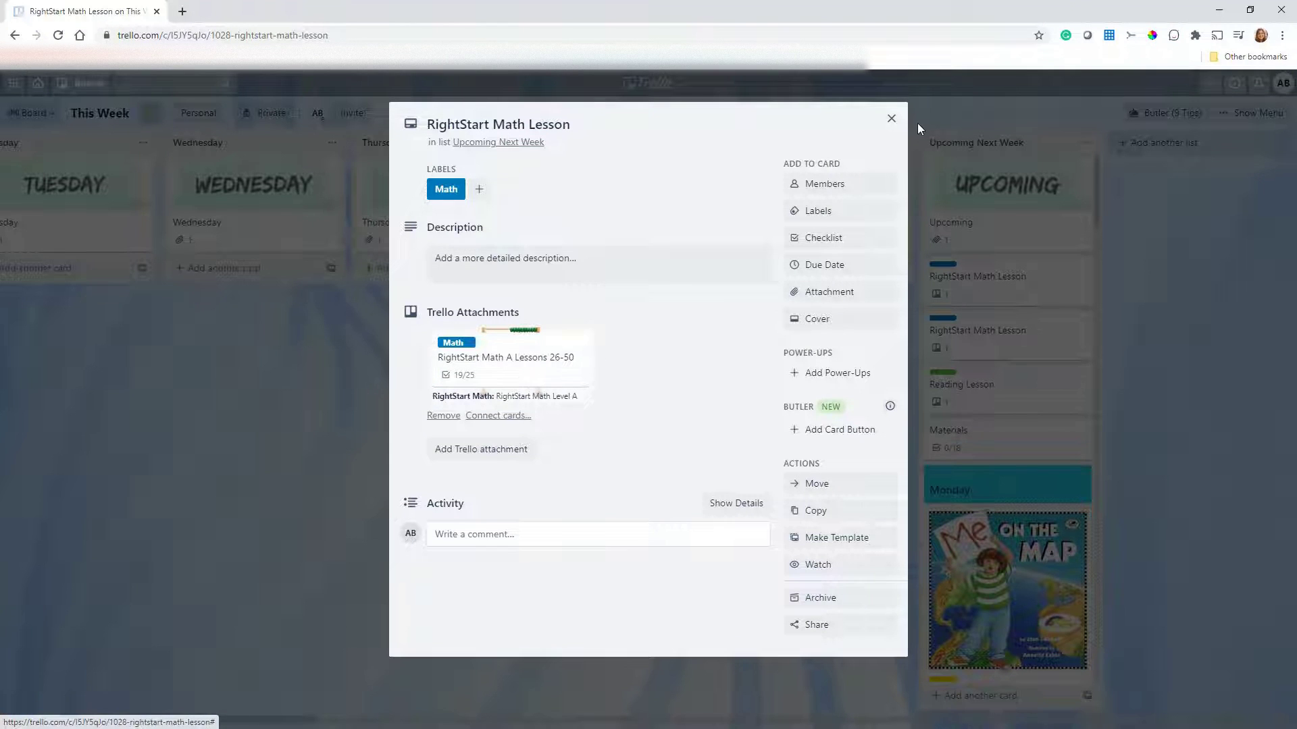
click(891, 120)
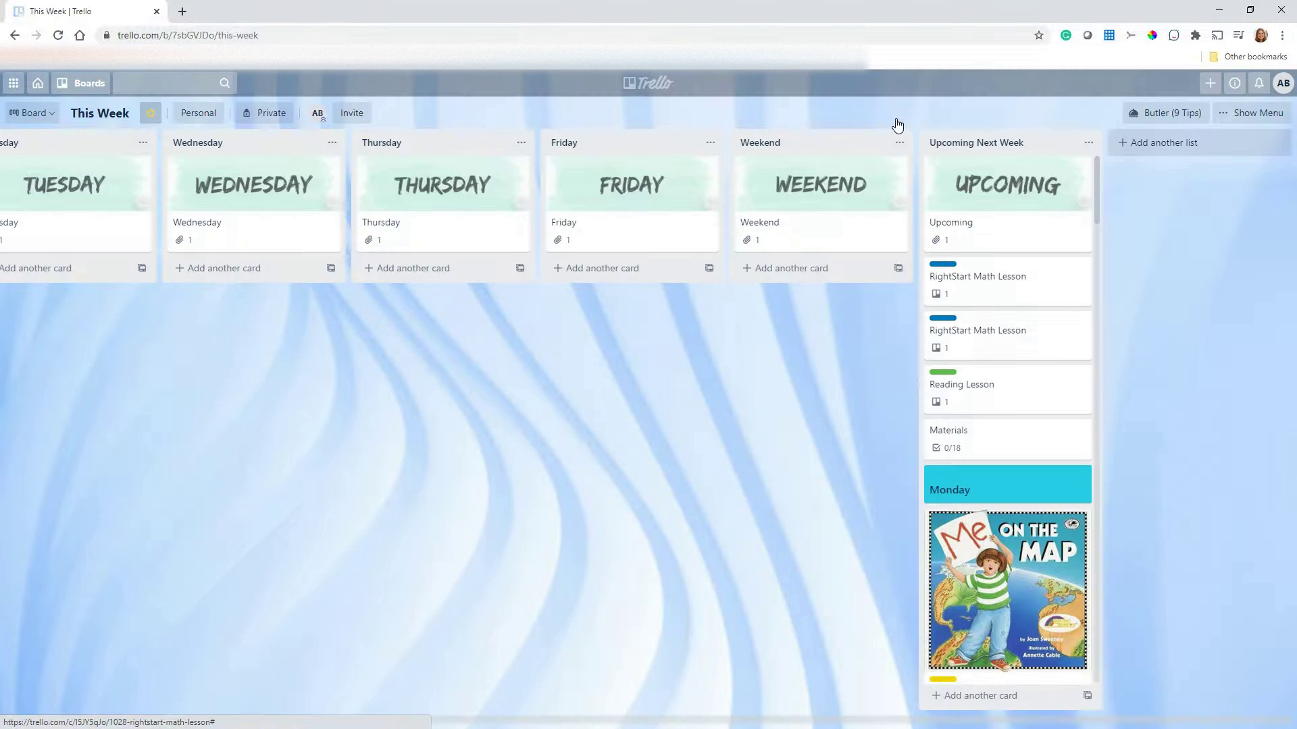
click(1011, 391)
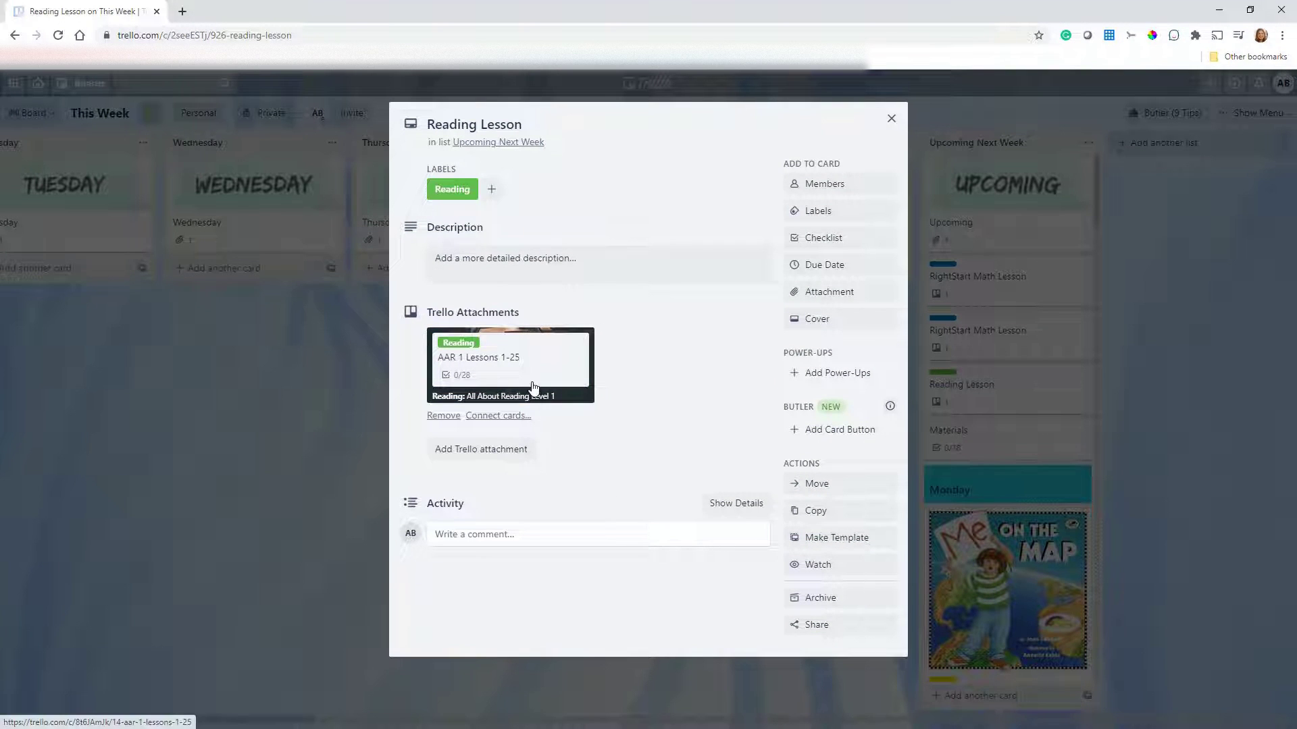
click(891, 119)
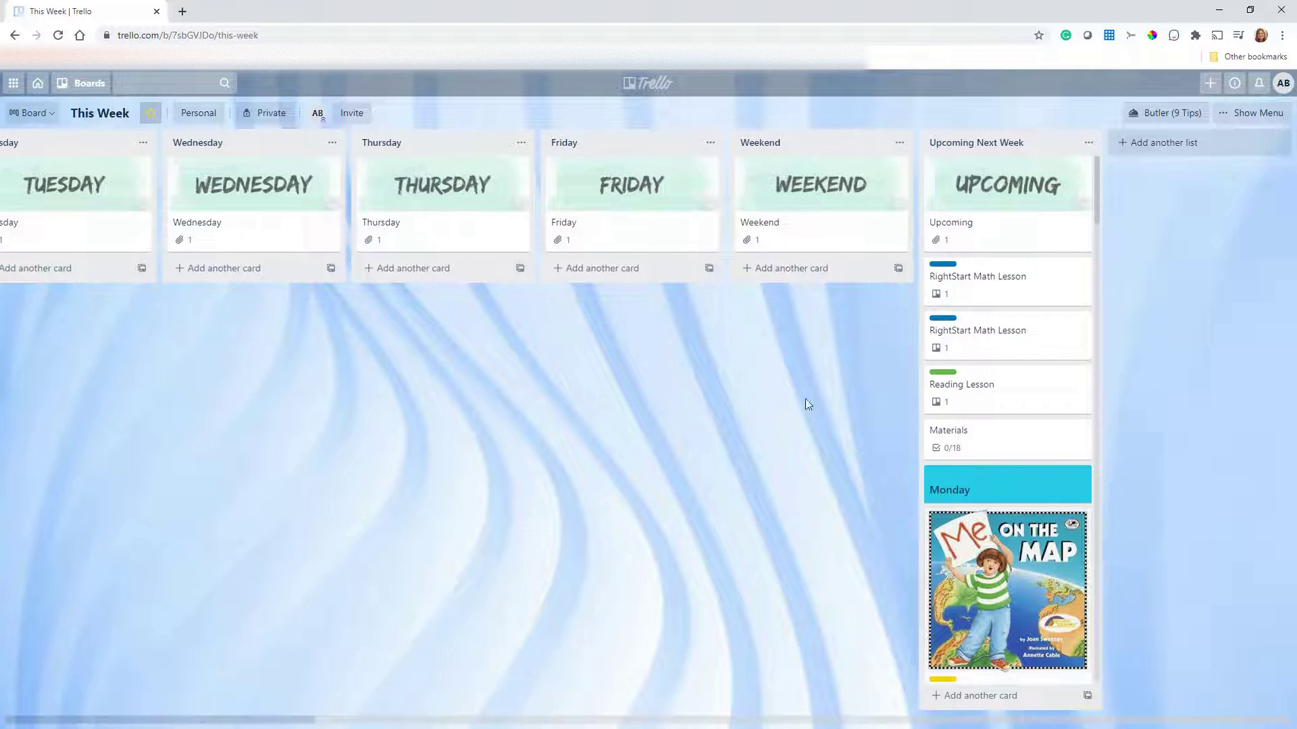
click(711, 144)
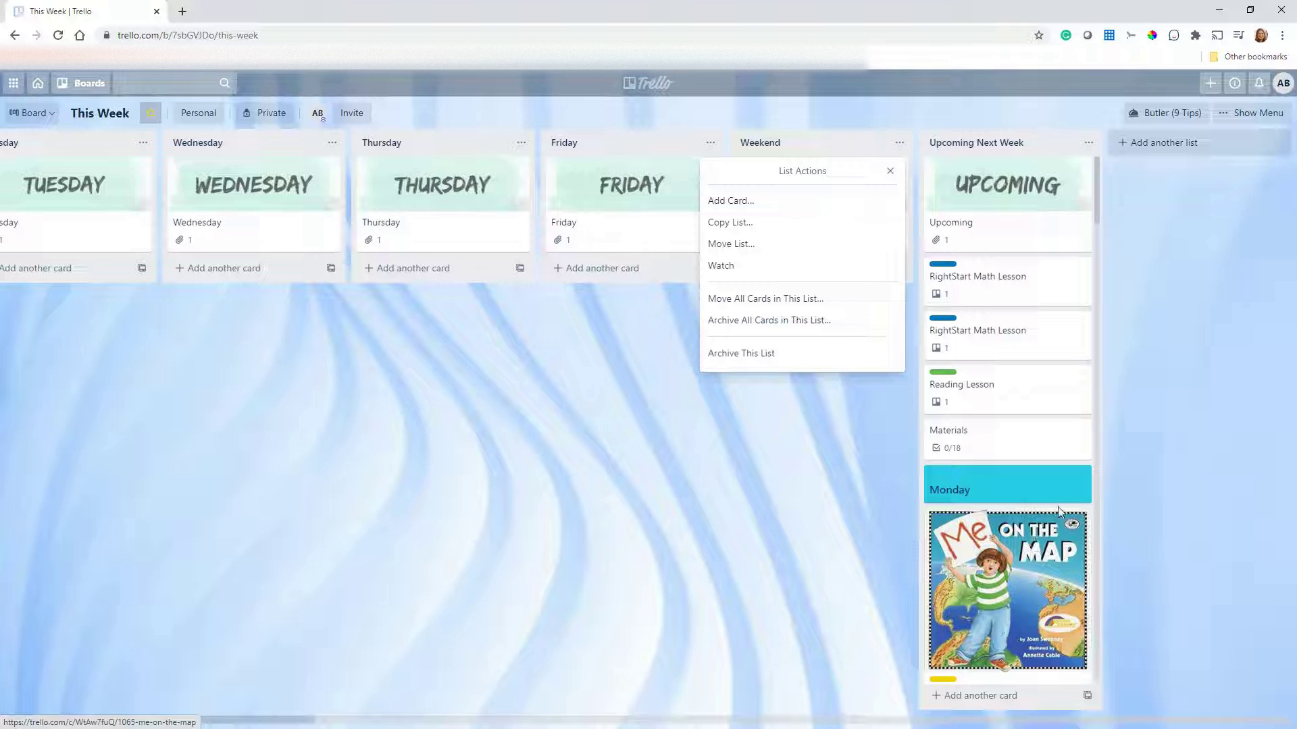
scroll(1058, 500, down, 3)
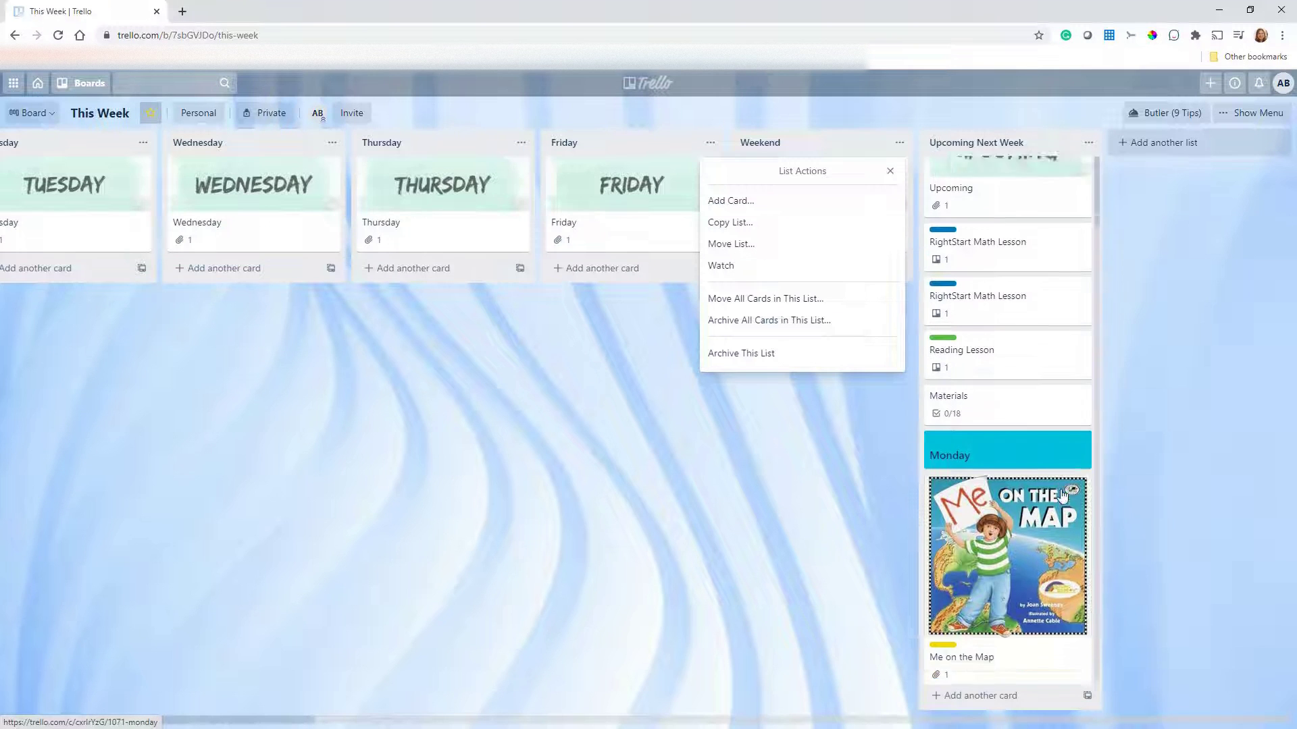
scroll(1052, 452, down, 1)
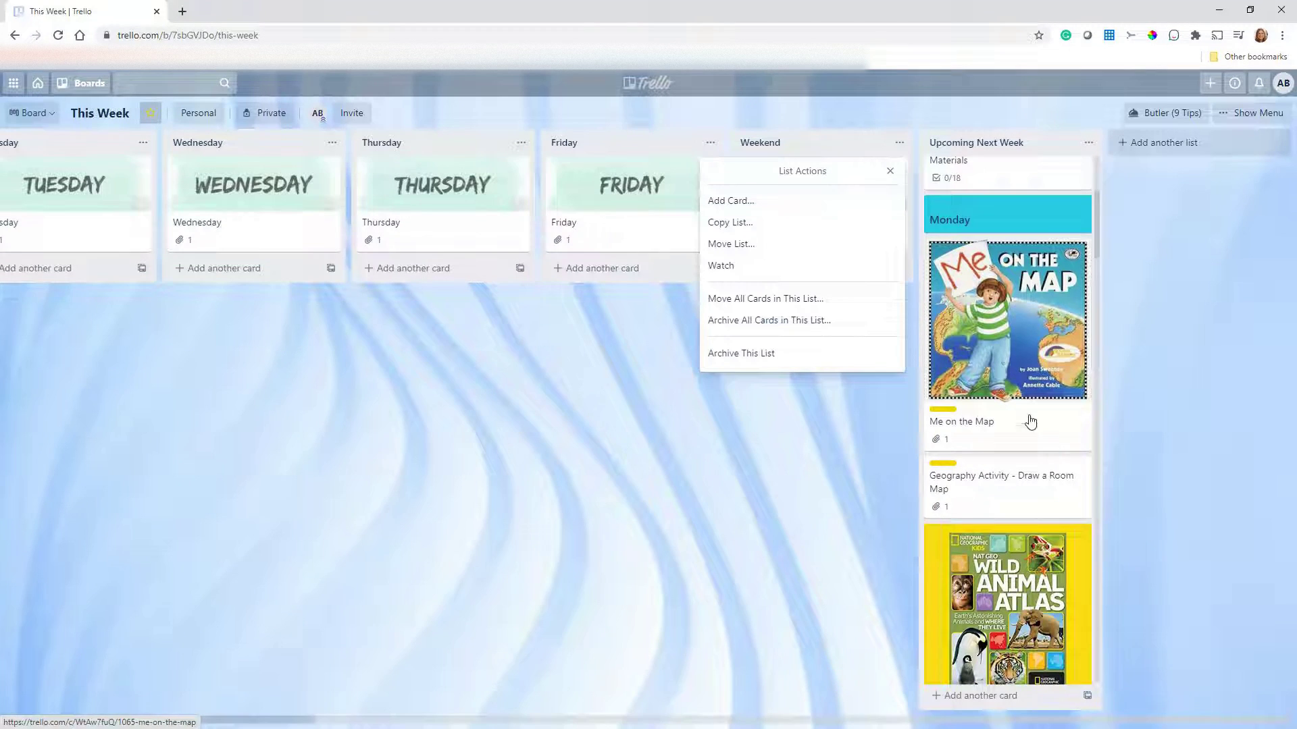
click(1174, 224)
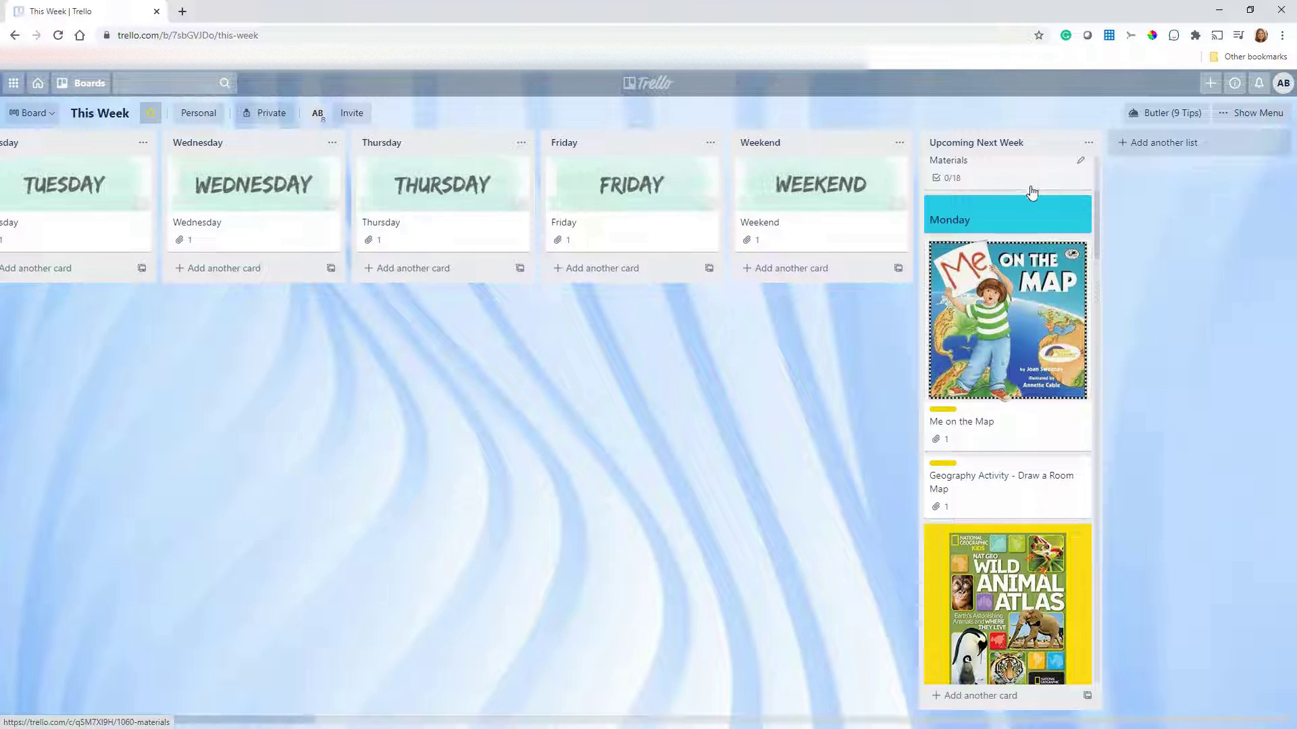
Review the book, game and activity supply checklists on the Materials card, and close the card
click(1020, 184)
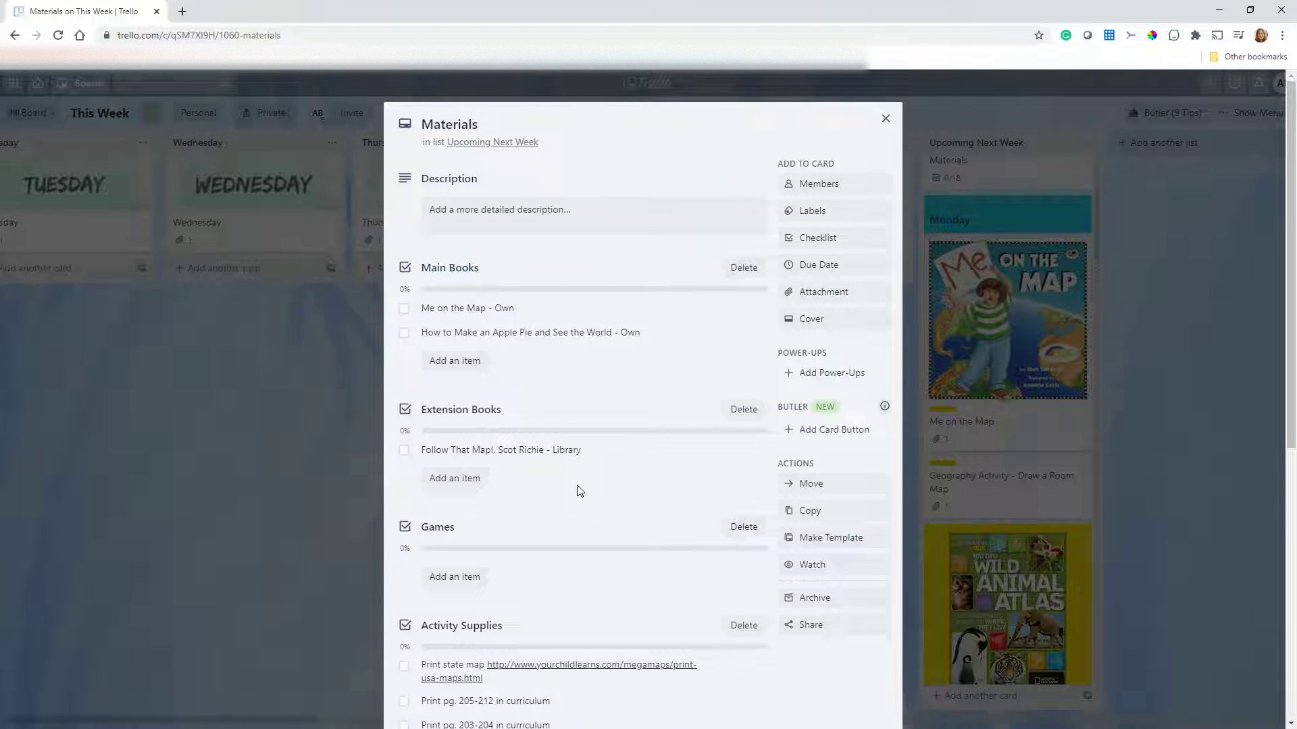
scroll(588, 476, down, 2)
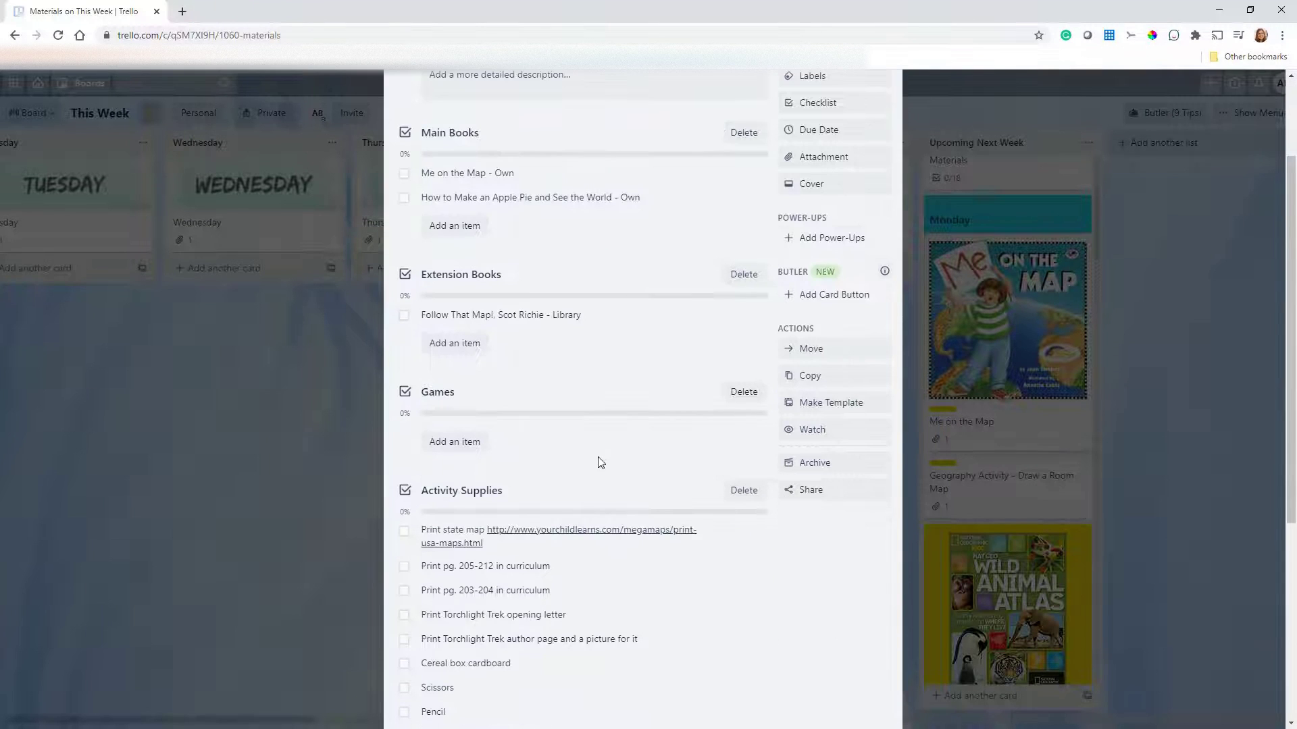
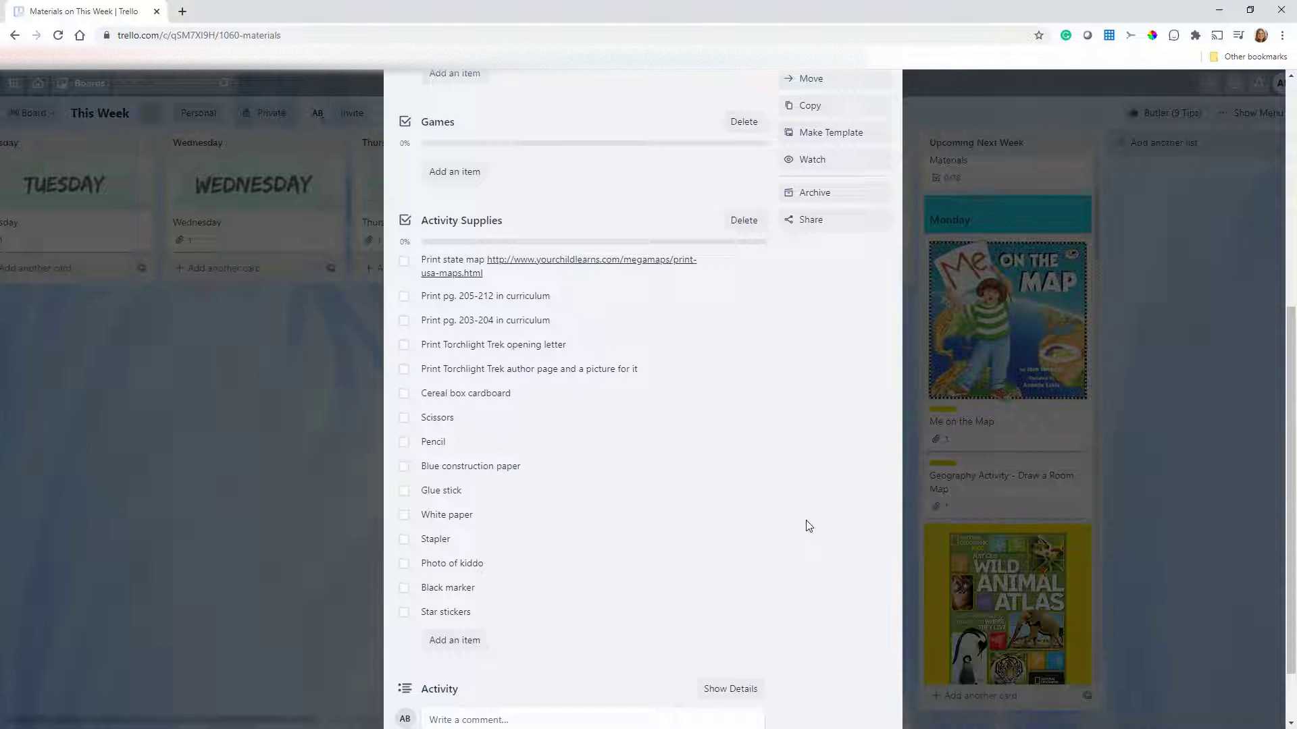
scroll(641, 449, down, 2)
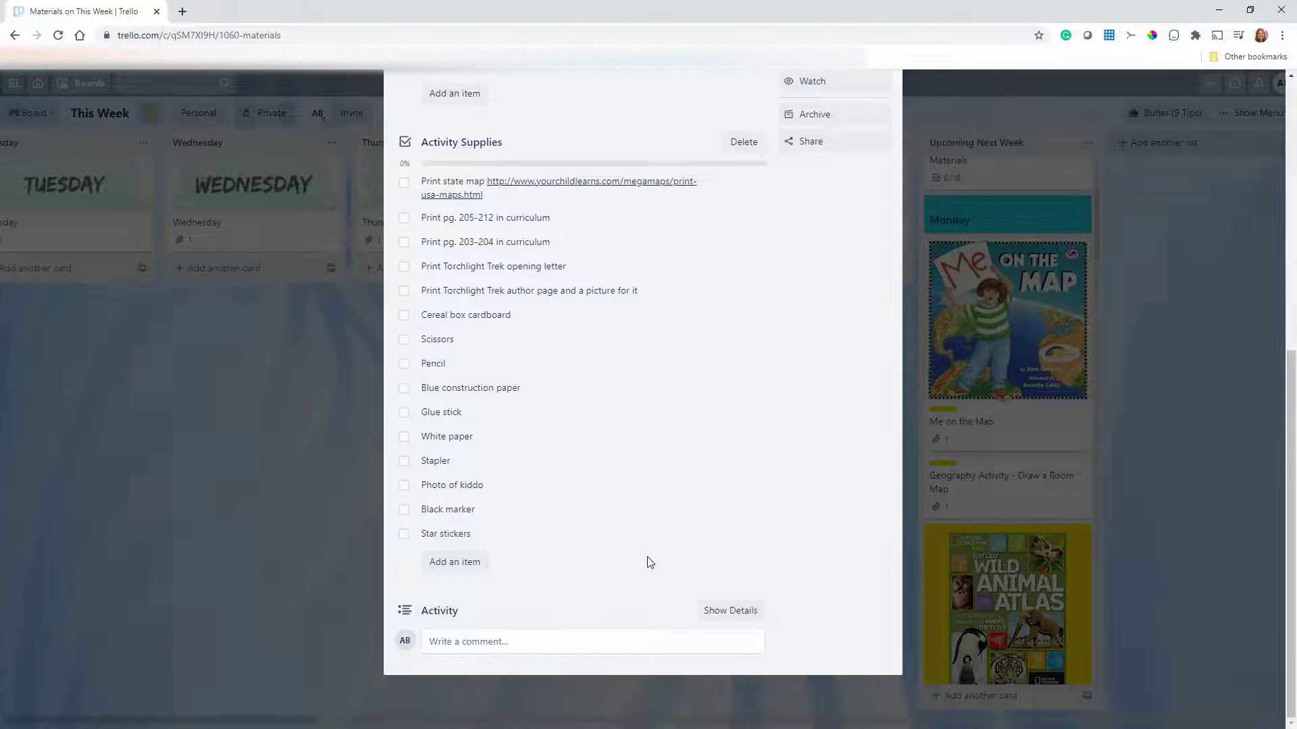
scroll(648, 563, up, 8)
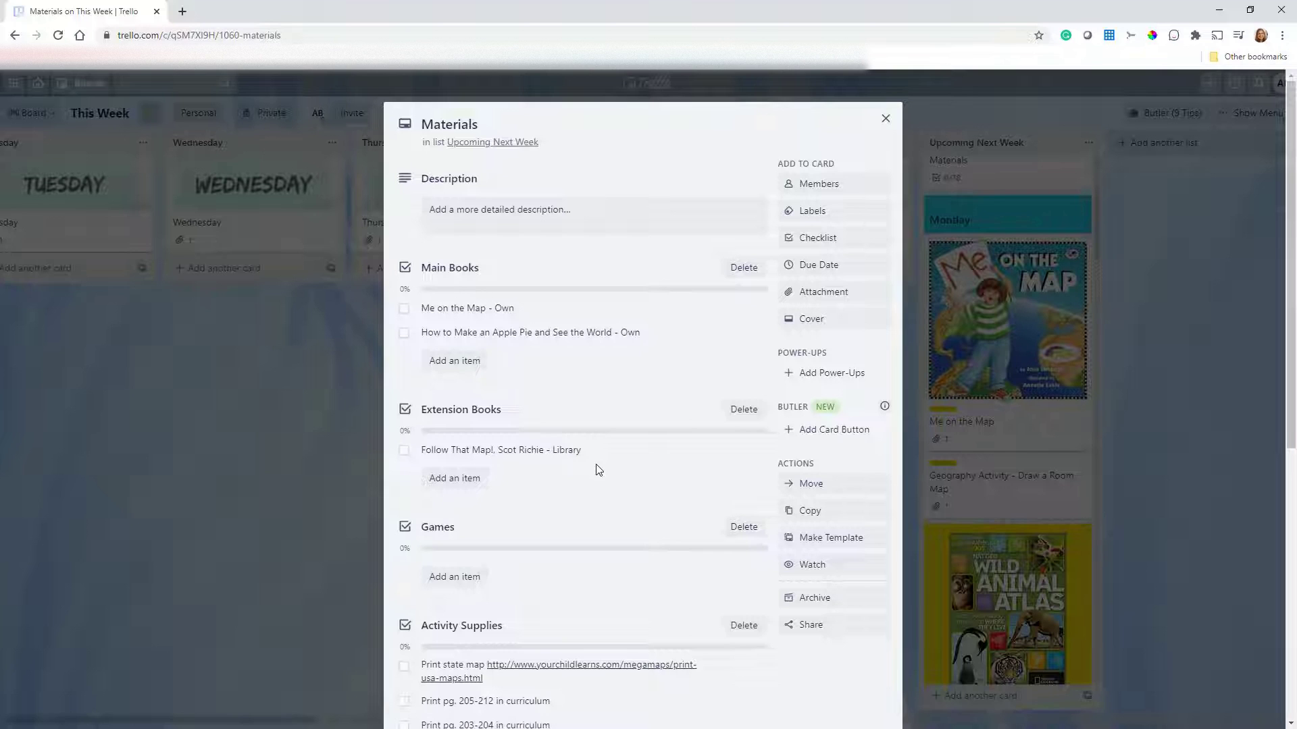
scroll(586, 465, down, 2)
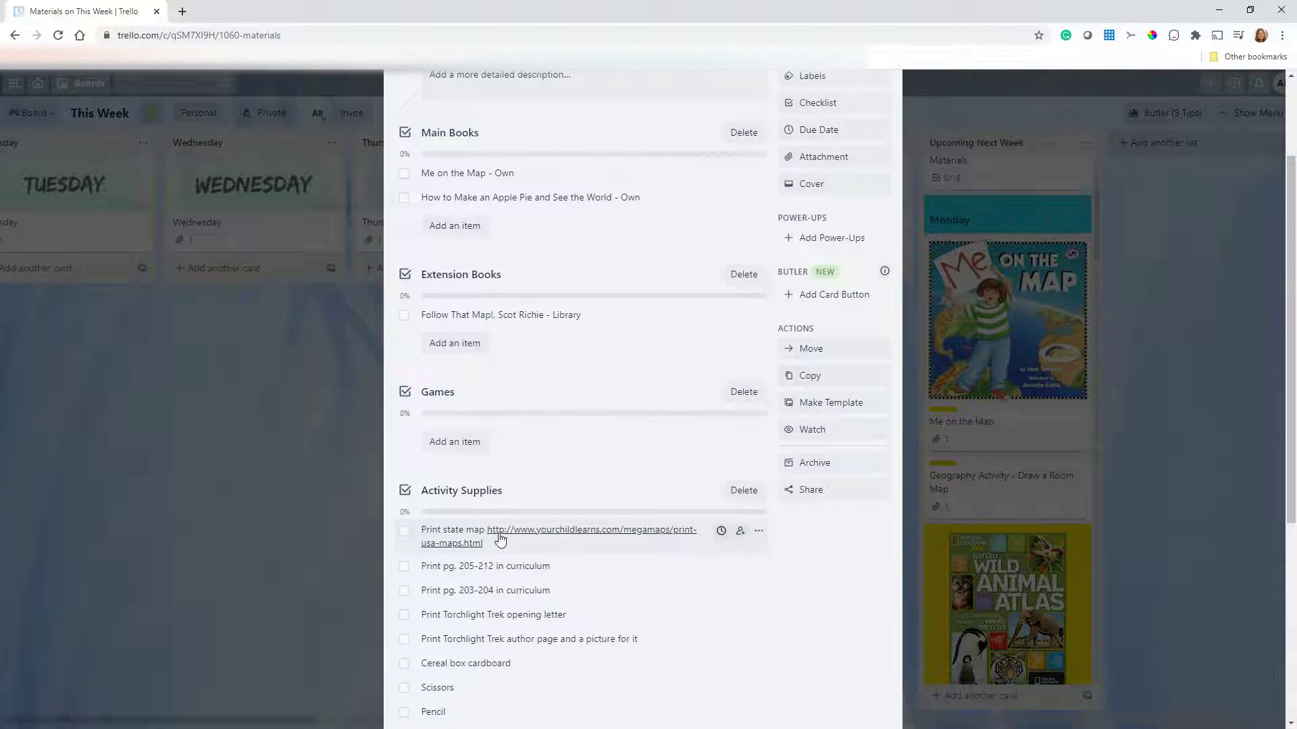
scroll(613, 463, up, 2)
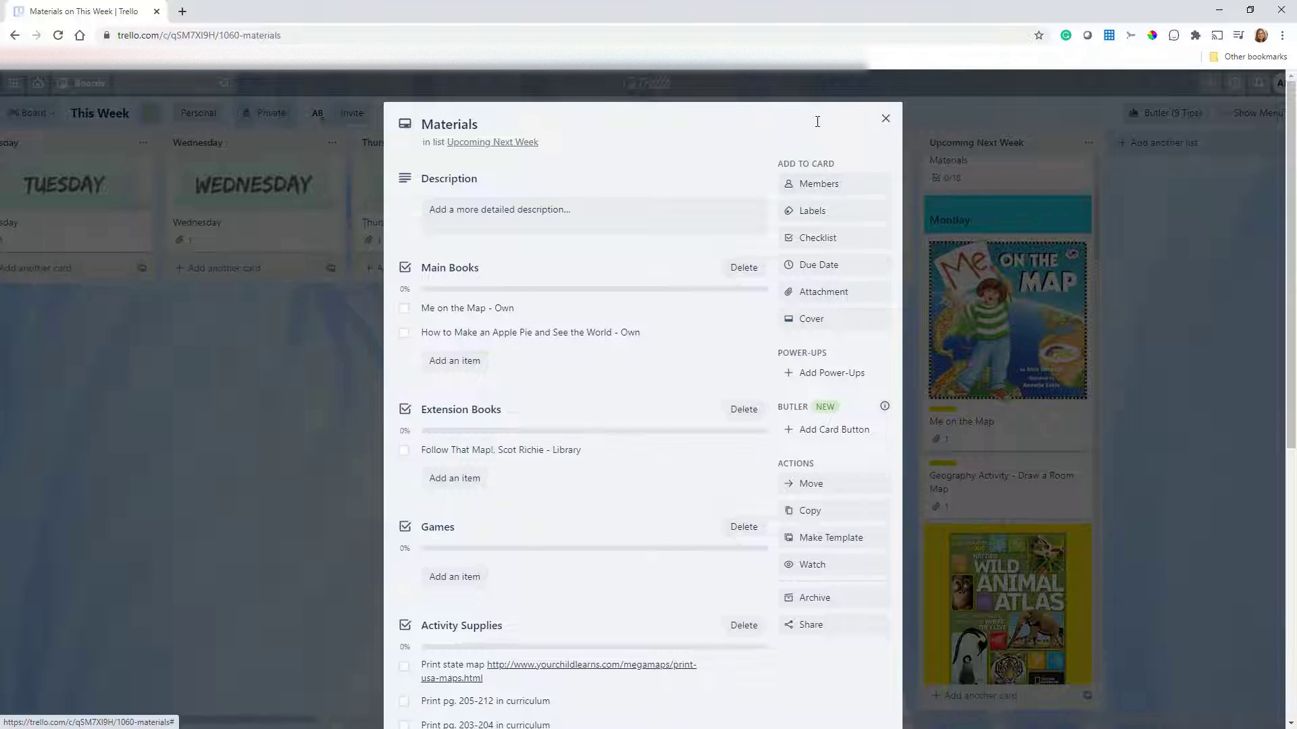
click(885, 120)
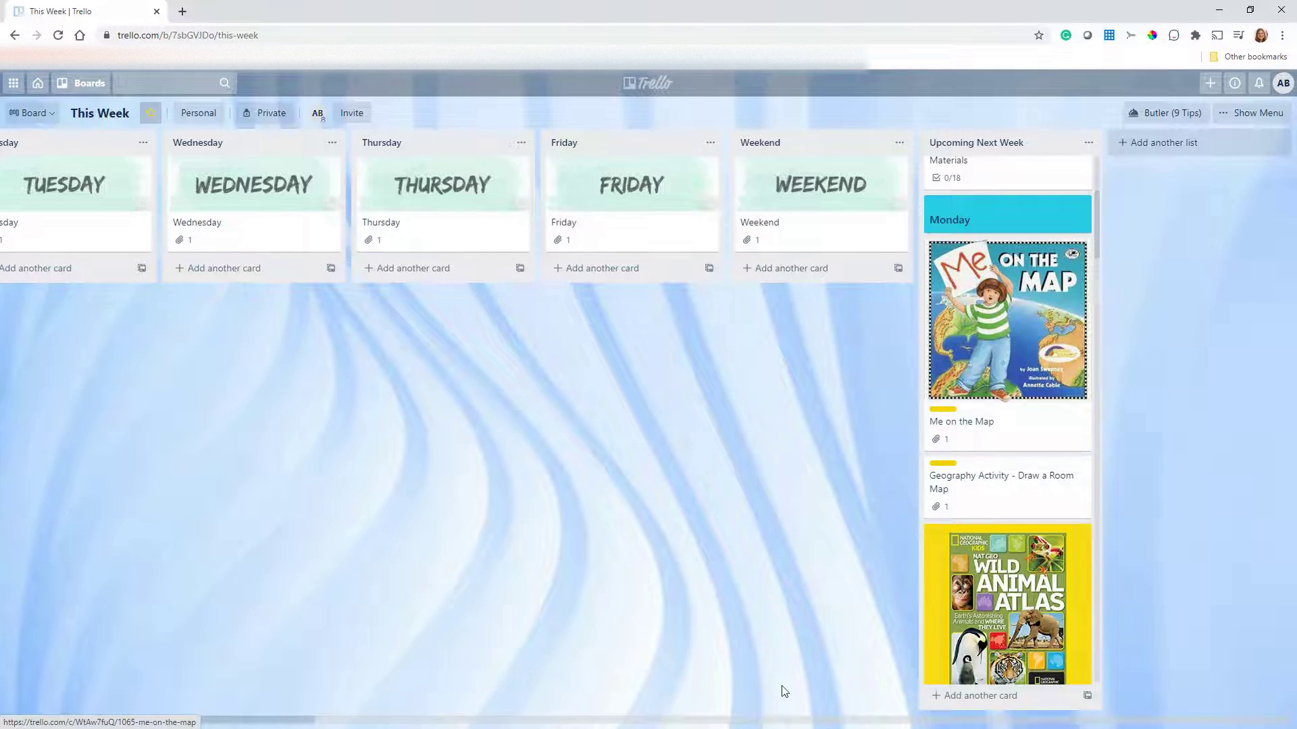
Move the Me on the Map, Geography Activity - Draw a Room Map and pg. 4-5 Where Animals Live cards from Upcoming Next Week to Monday
scroll(719, 725, left, 1)
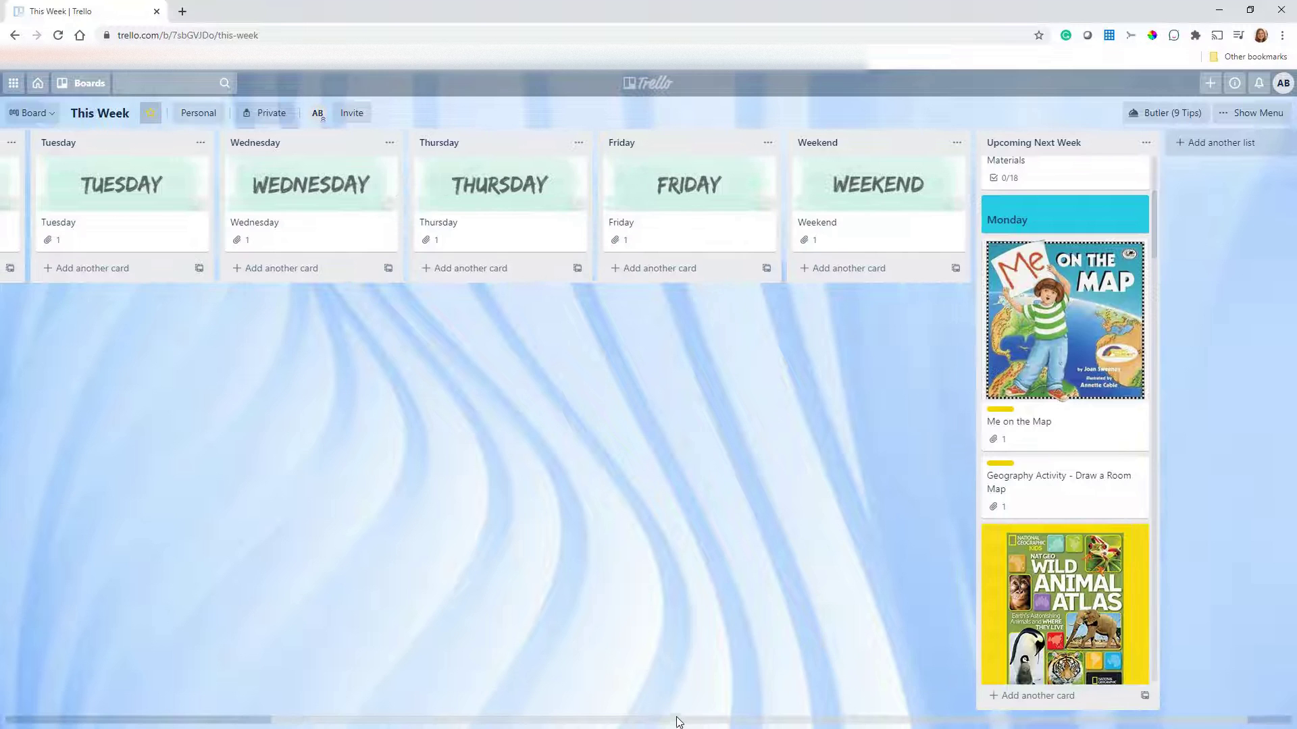
drag(1081, 375, 157, 376)
scroll(284, 719, left, 2)
scroll(688, 504, right, 1)
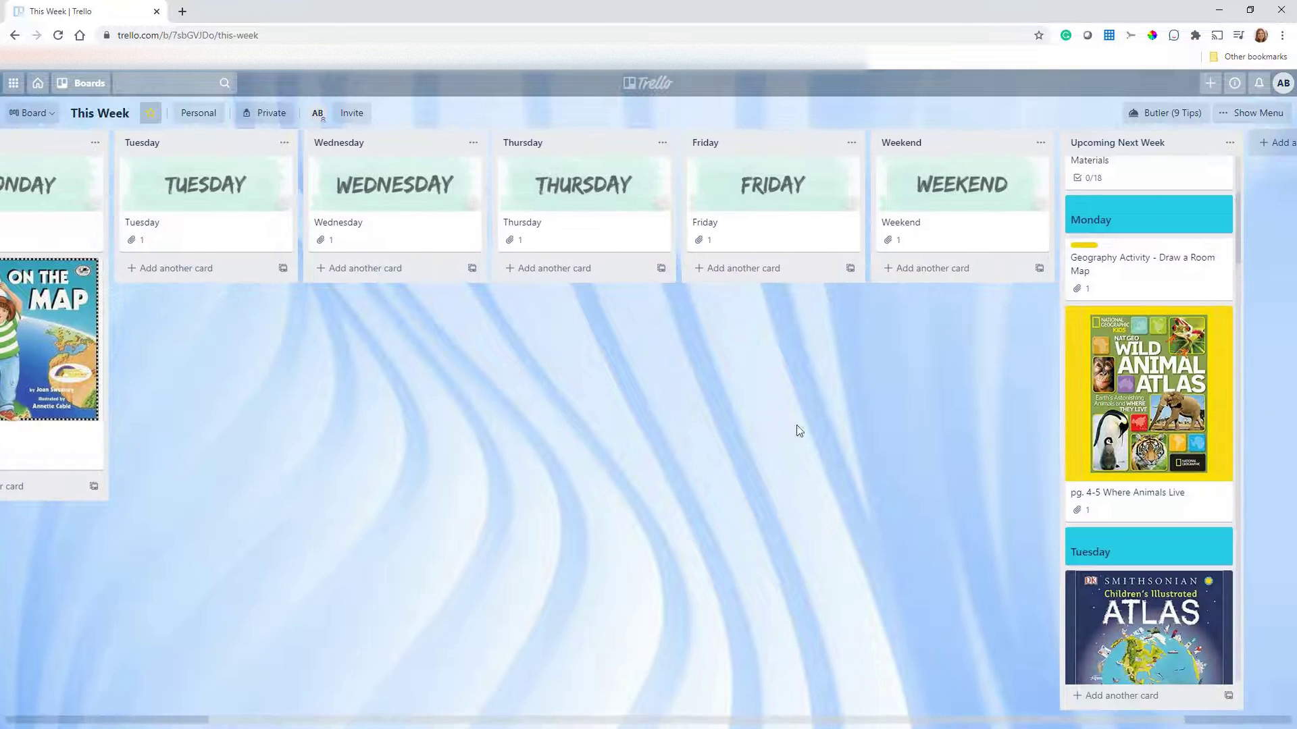
drag(1149, 278, 243, 486)
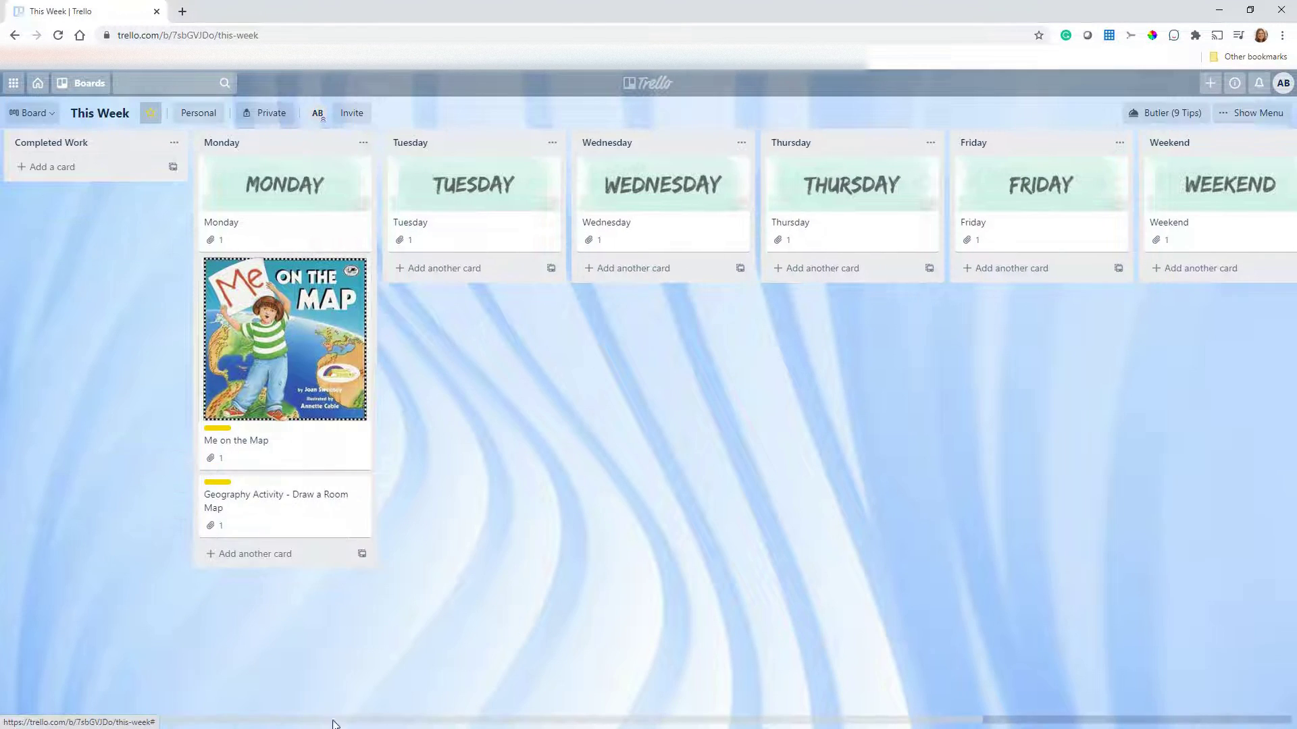
scroll(373, 721, right, 4)
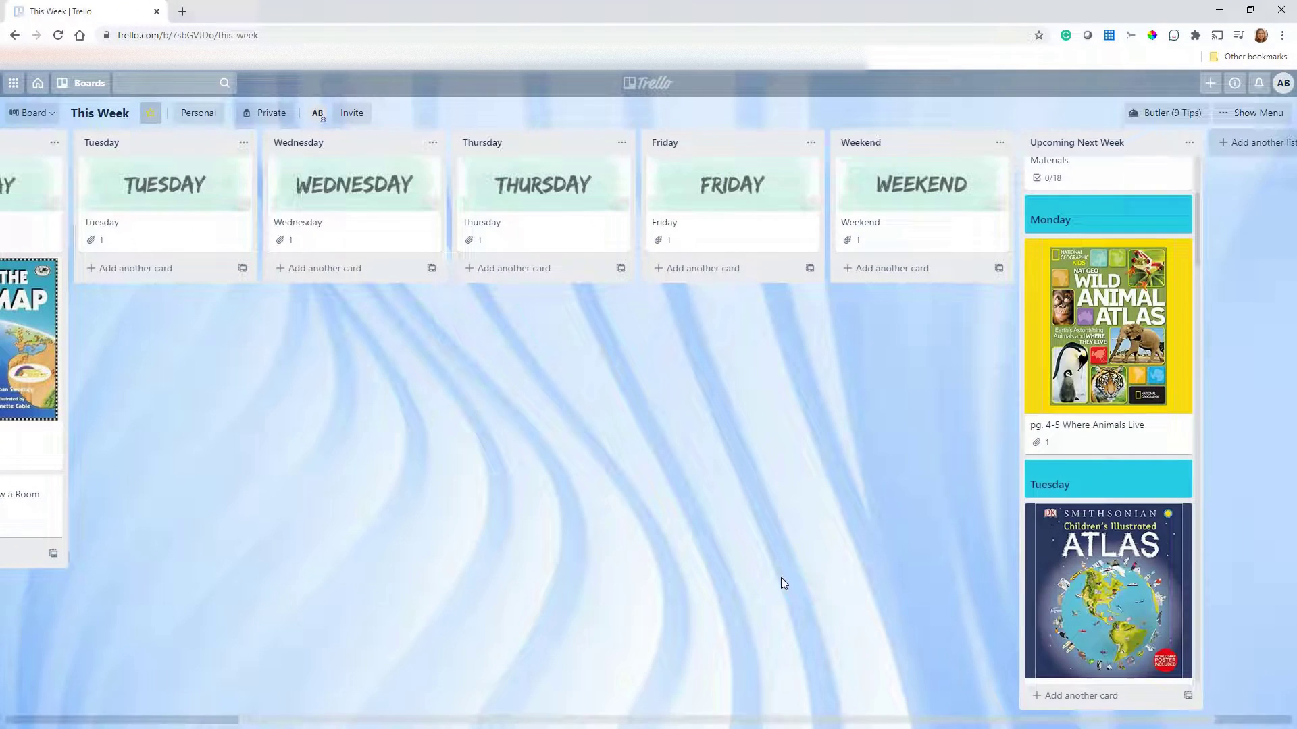
mouse_move(1028, 389)
mouse_down()
mouse_move(107, 623)
mouse_move(179, 503)
mouse_up()
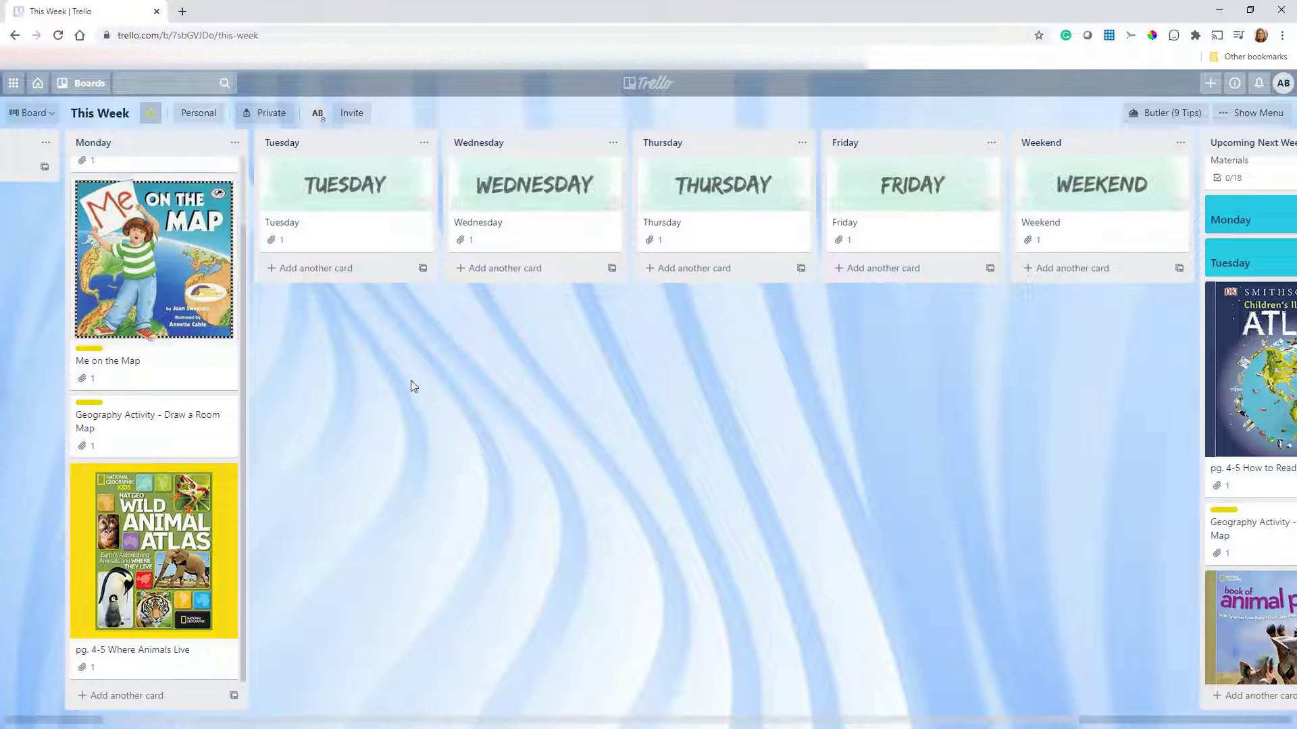
Copy the Reading Lesson card within the Upcoming Next Week list, keeping its labels and attachments
scroll(451, 725, right, 1)
scroll(458, 724, right, 4)
scroll(1014, 349, up, 4)
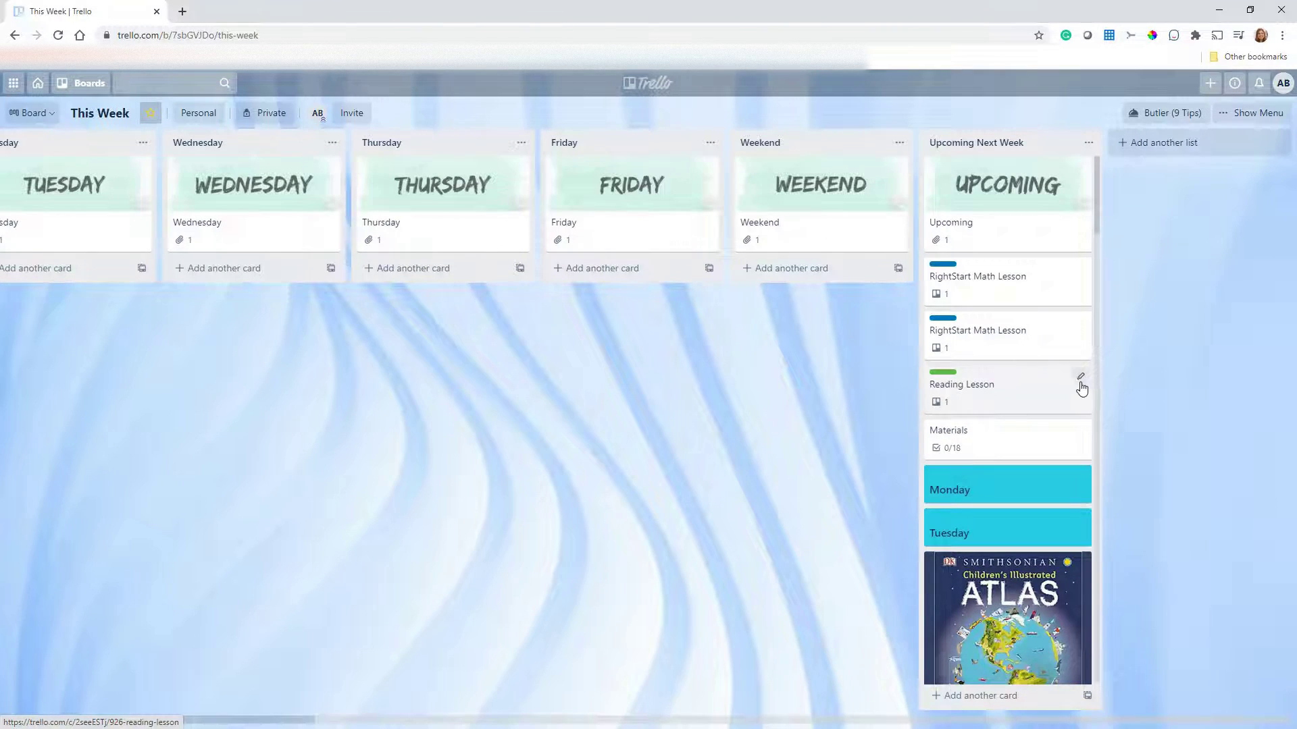
click(1081, 378)
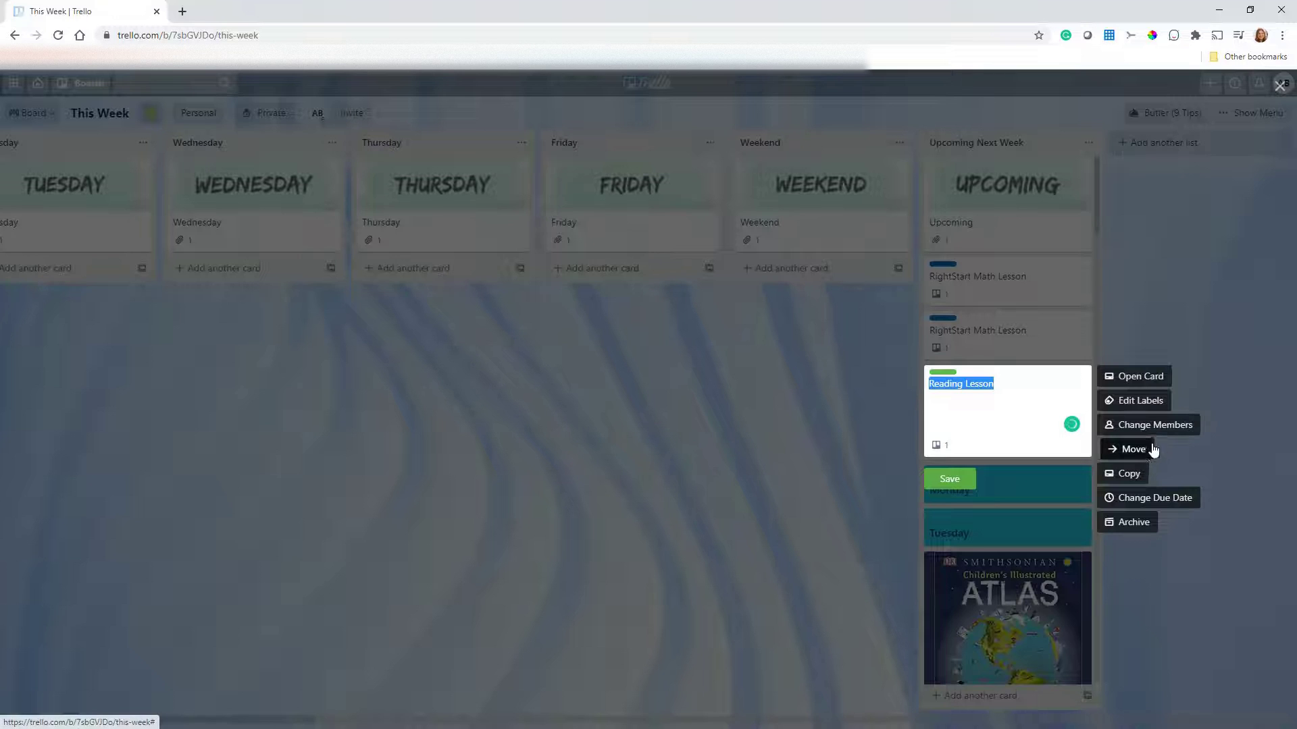
click(1134, 476)
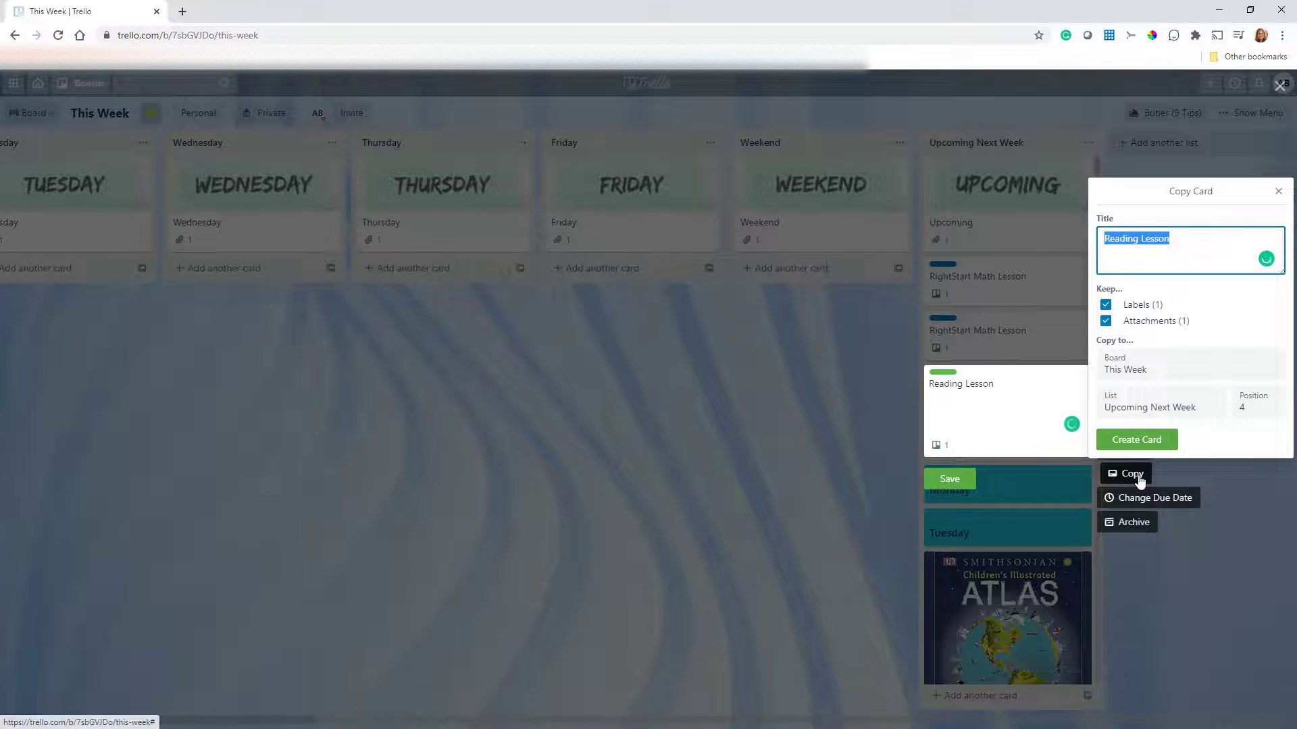
click(1141, 446)
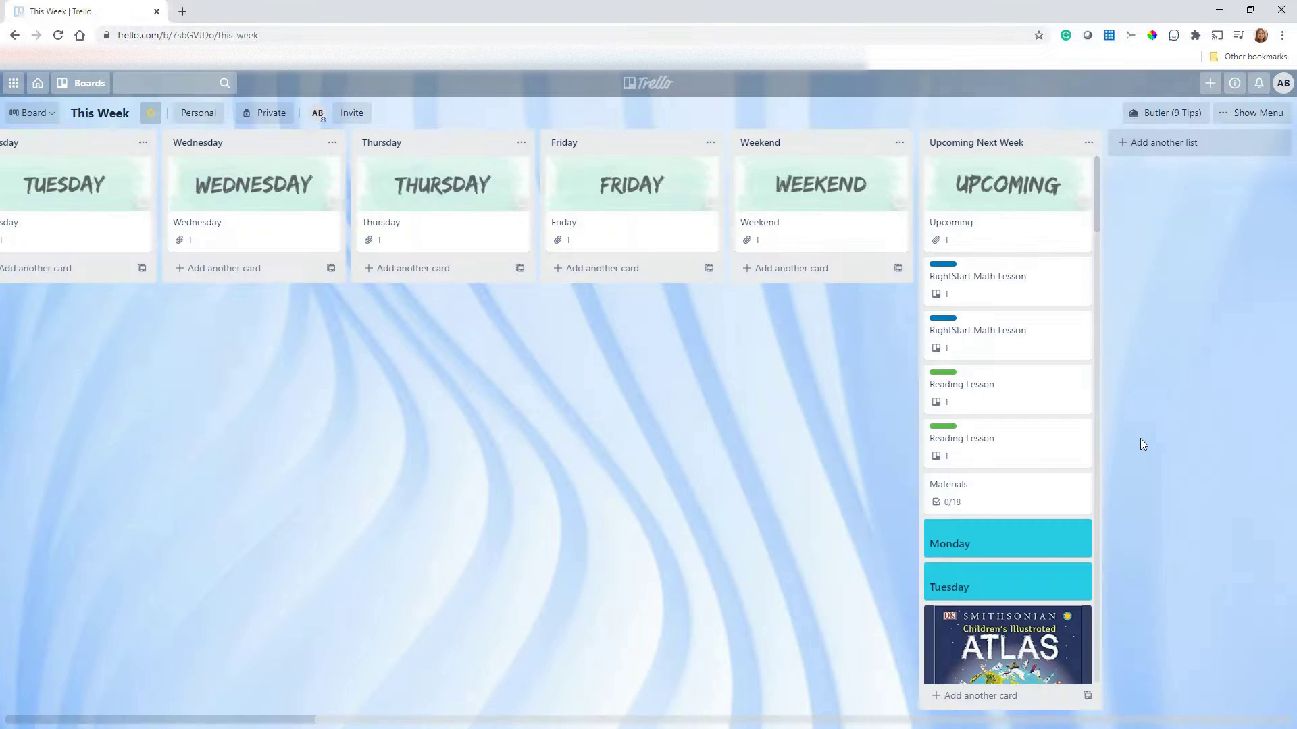
Check the lesson checklist on the AAR 1 Lessons 1-25 card attached to the lower Reading Lesson card
click(1006, 455)
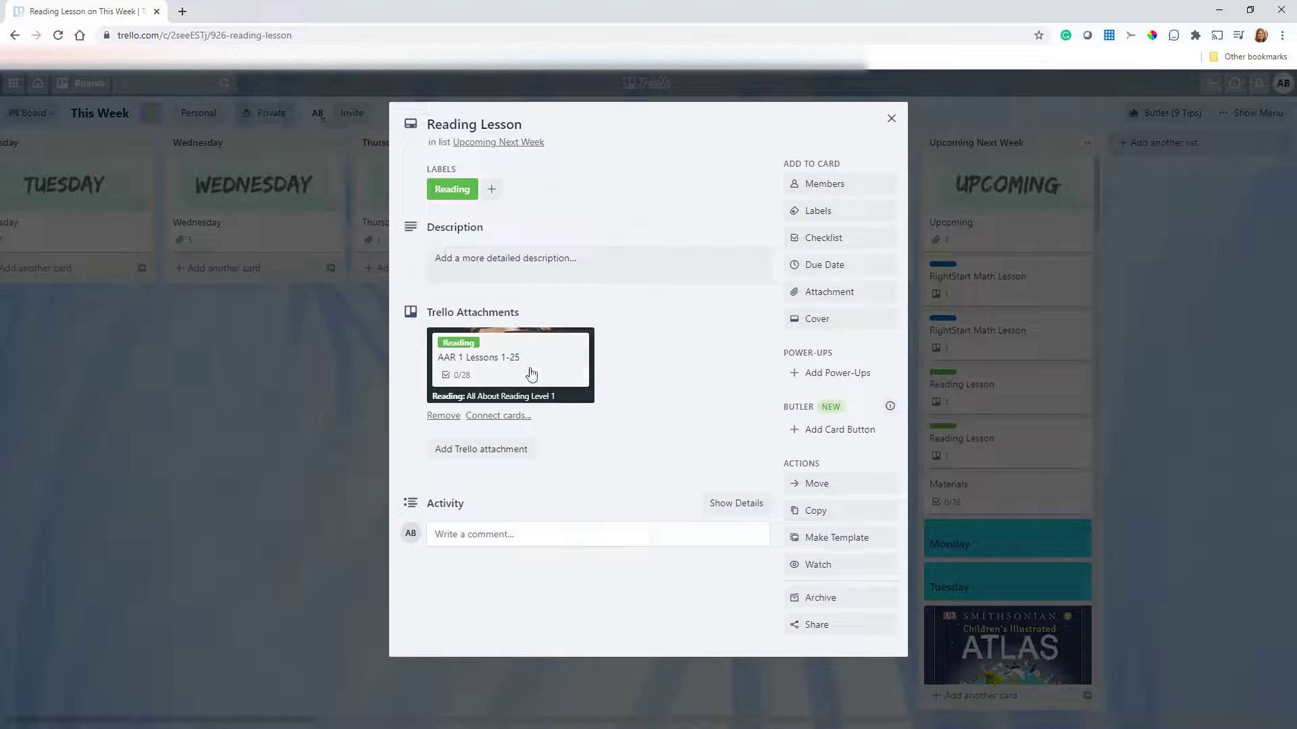
click(513, 363)
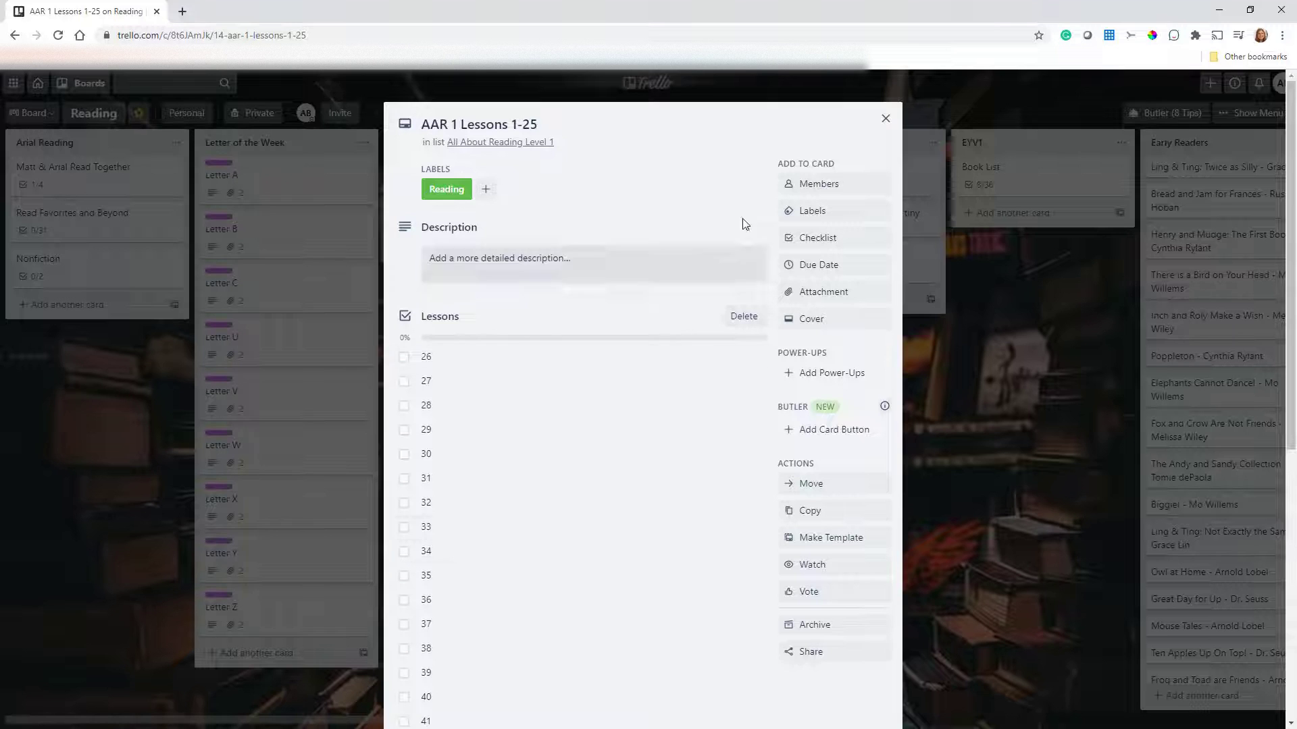
click(885, 118)
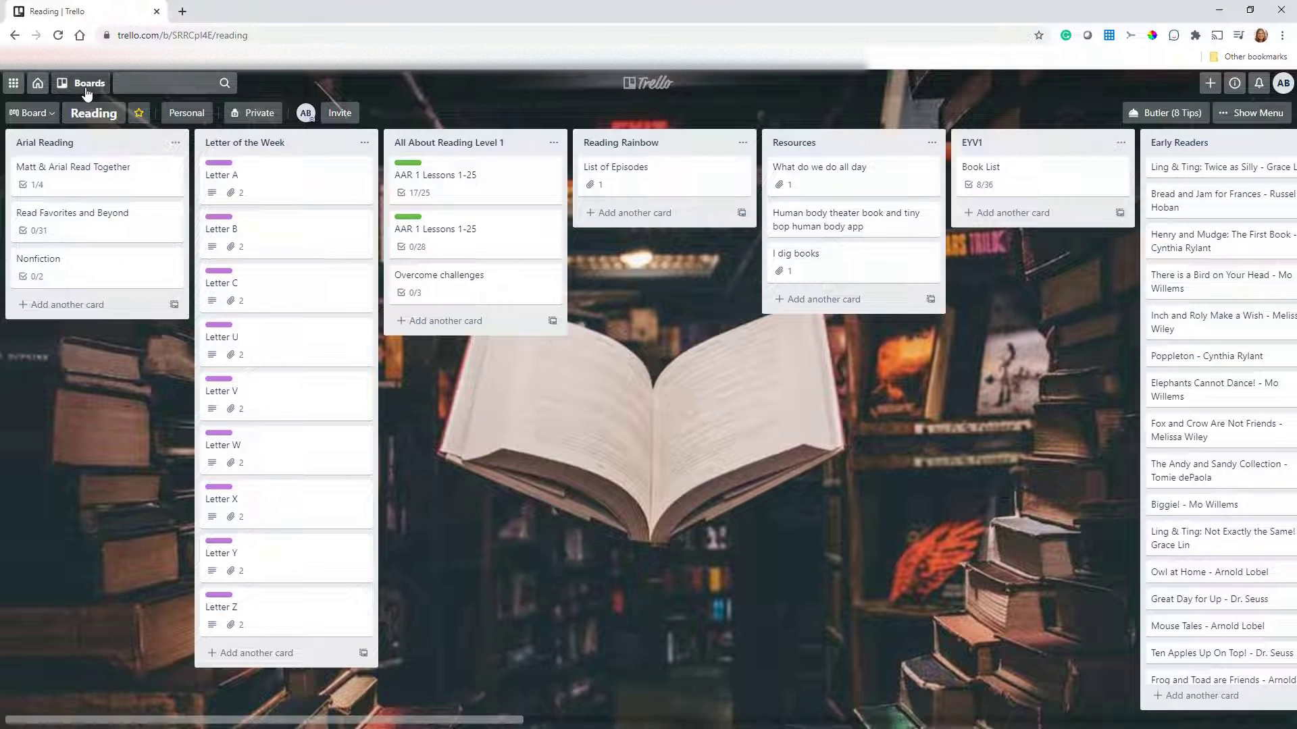
Return to the This Week board and move the lower Reading Lesson card from Upcoming Next Week to the end of Monday
click(86, 90)
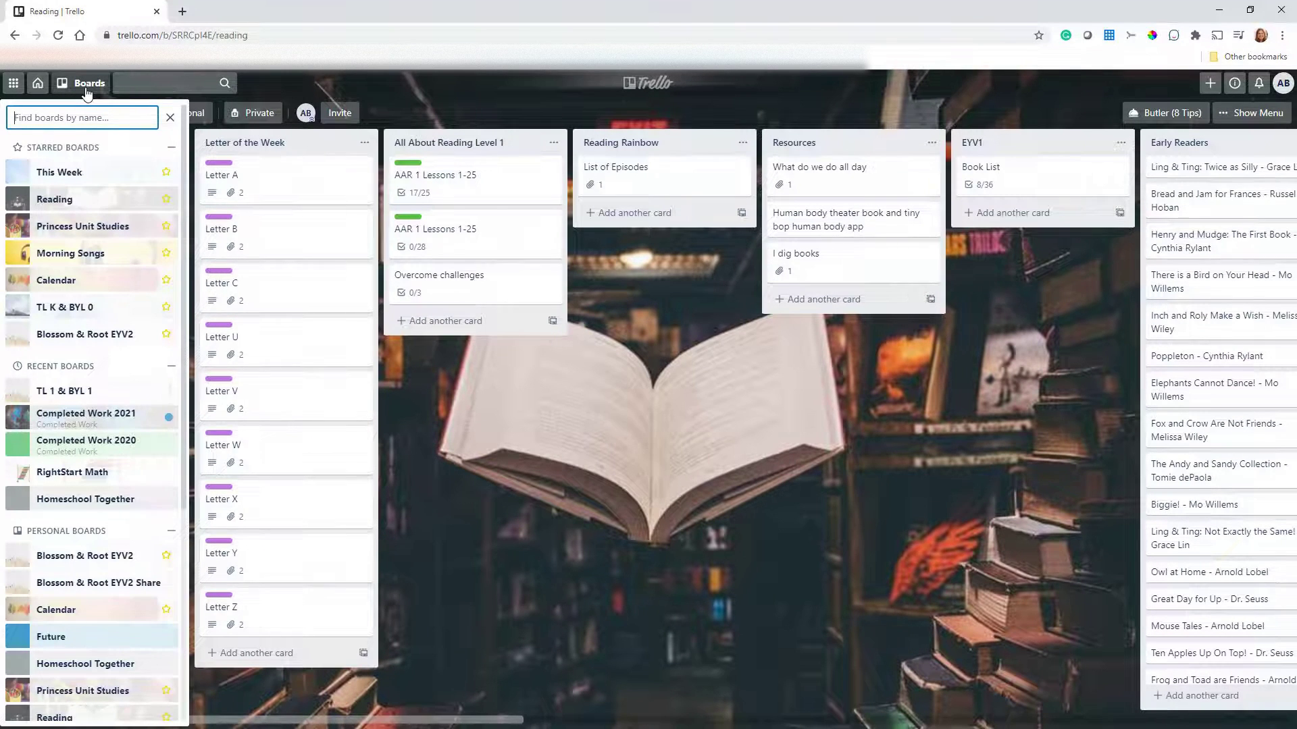
click(70, 179)
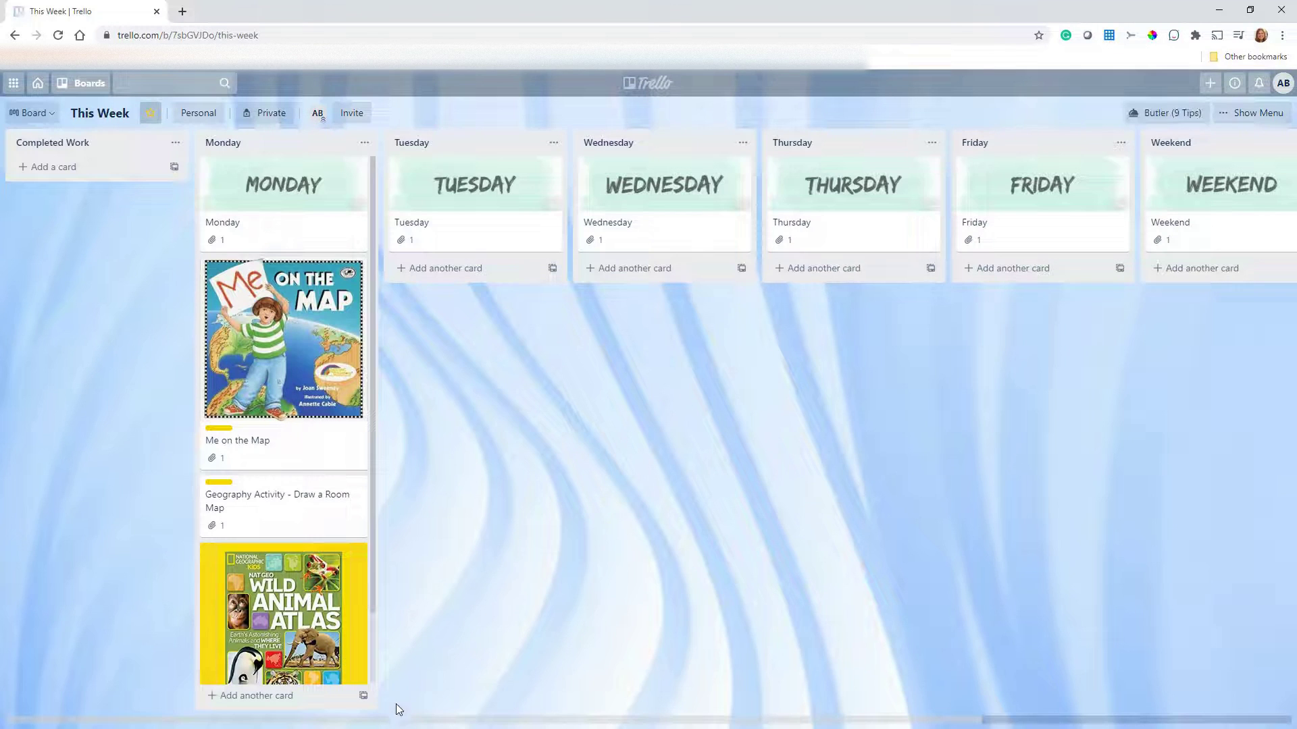
drag(397, 721, 733, 719)
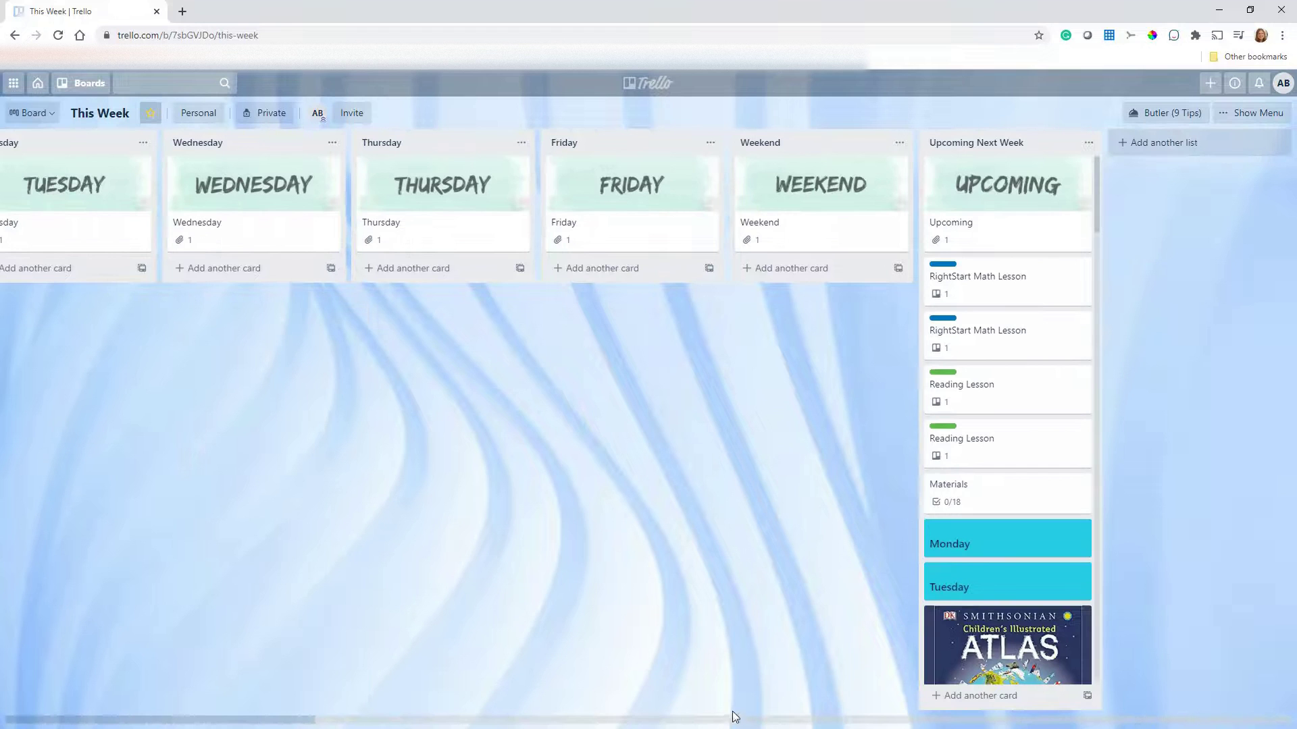
drag(992, 443, 277, 629)
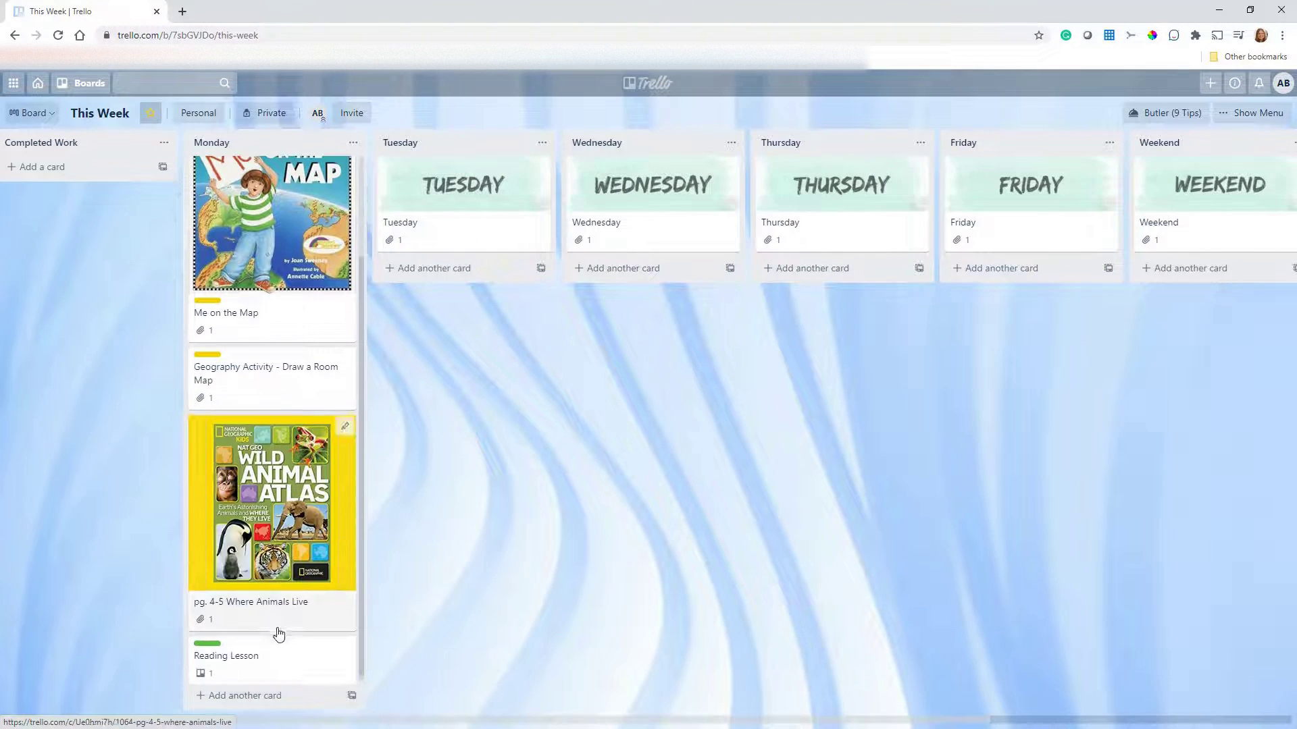
scroll(326, 694, right, 5)
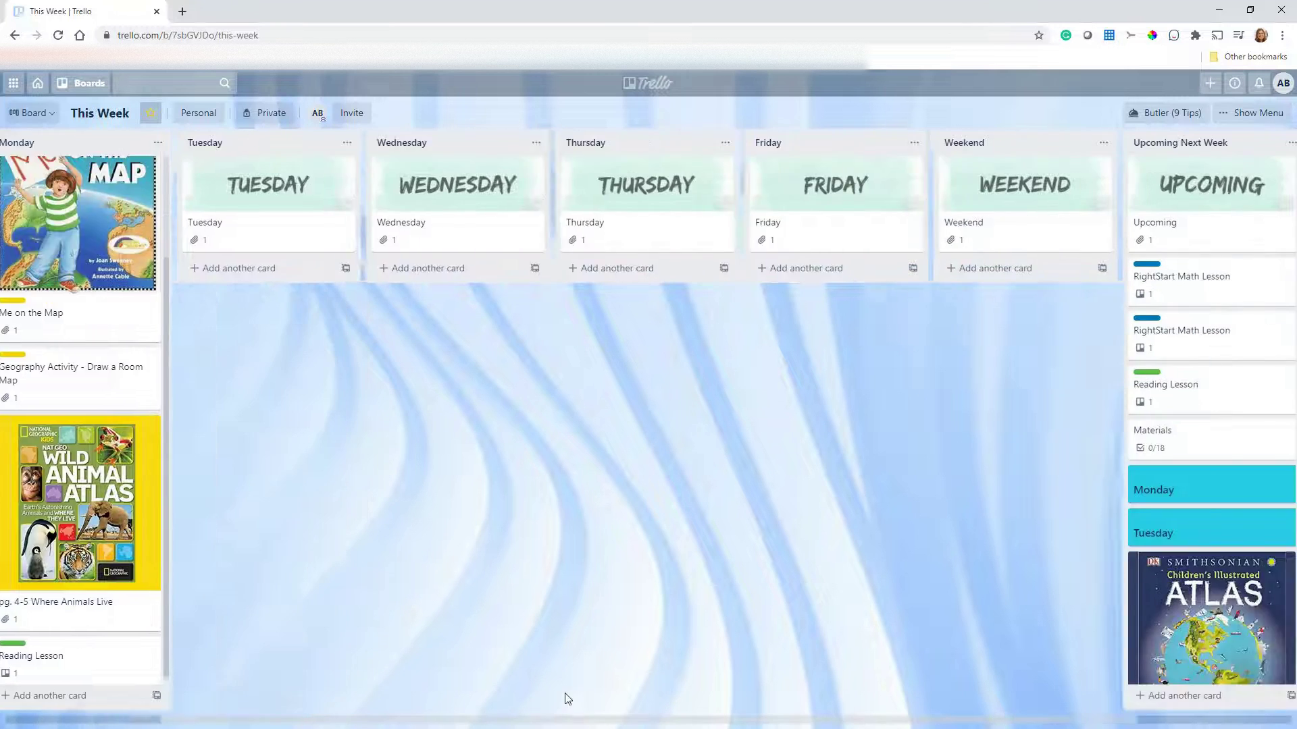
Move the pg. 4-5 How to Read Maps atlas card from Upcoming Next Week to Tuesday
scroll(516, 687, left, 3)
scroll(298, 617, up, 3)
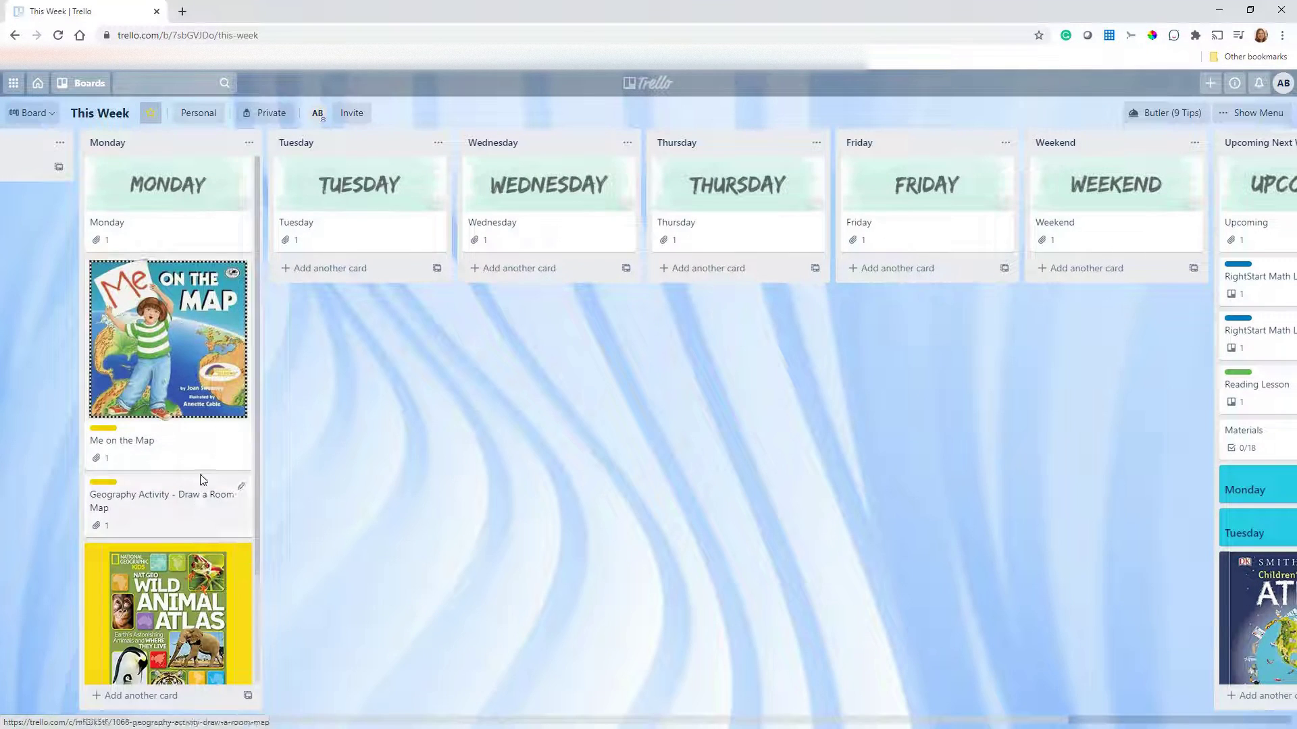
scroll(203, 477, down, 2)
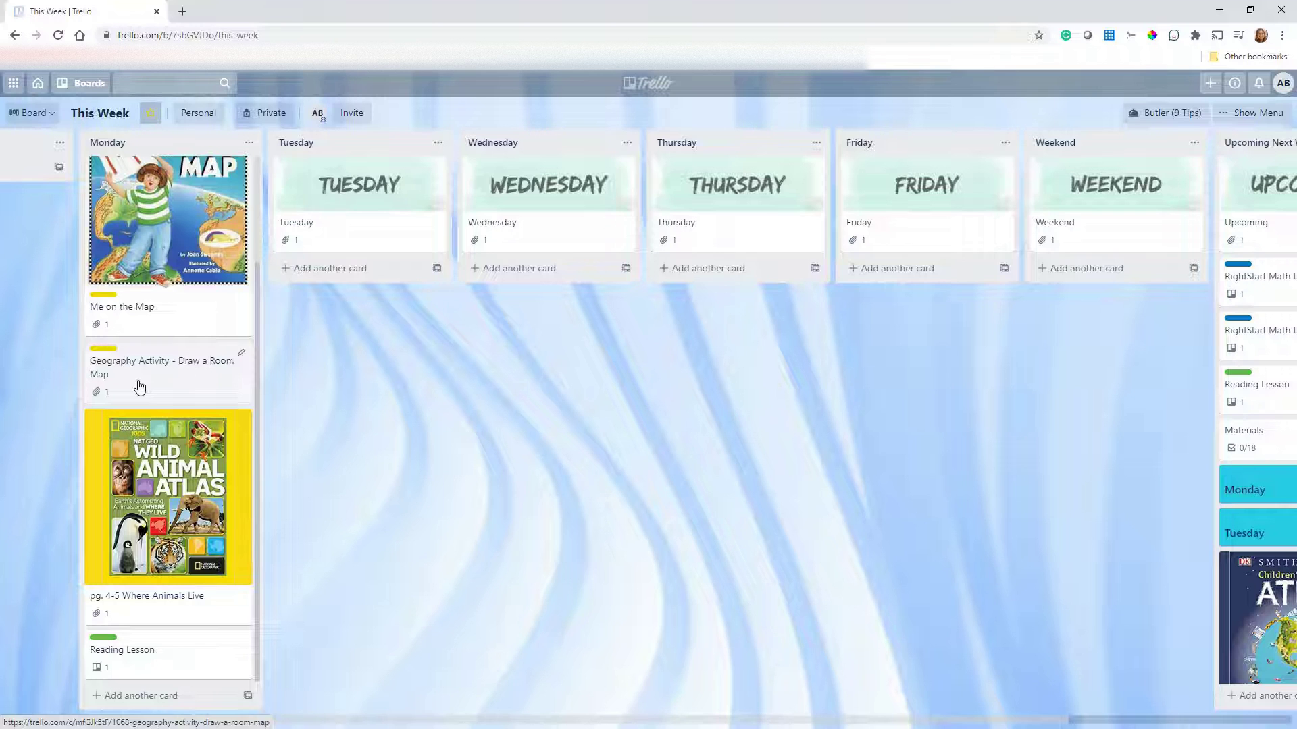
scroll(145, 387, up, 2)
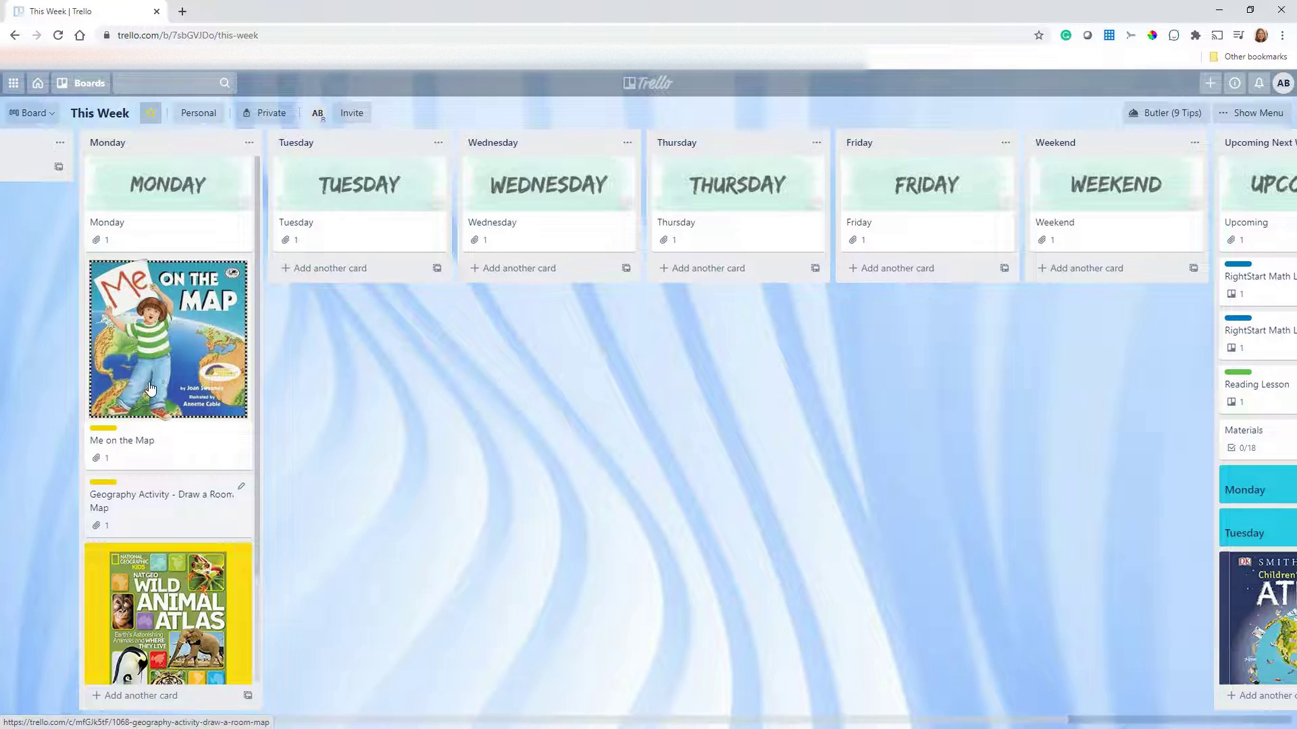
drag(262, 724, 382, 726)
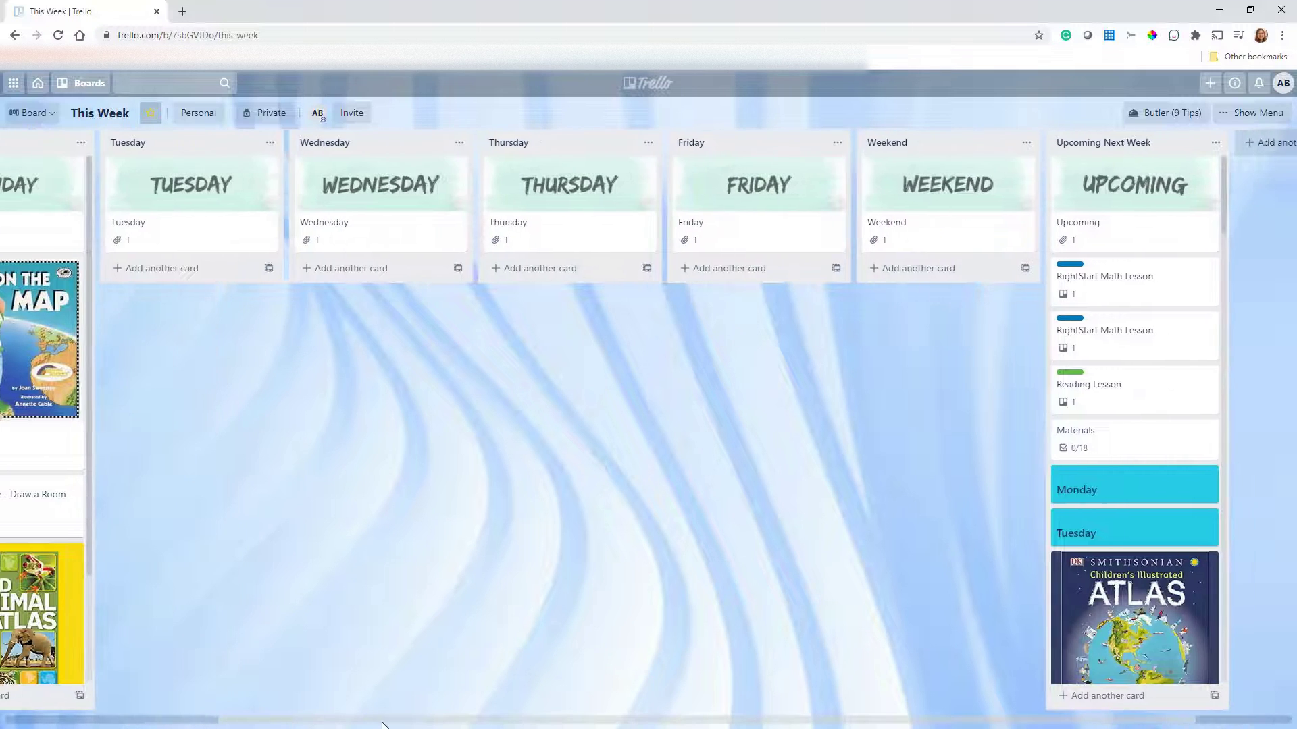
drag(1080, 595, 210, 271)
Move the Geography Activity - Draw a Yard Map card from Upcoming Next Week to Monday, directly below the Draw a Room Map card
click(1145, 614)
click(934, 86)
mouse_move(1106, 573)
mouse_down()
mouse_move(391, 524)
mouse_move(196, 572)
mouse_up()
scroll(331, 719, left, 3)
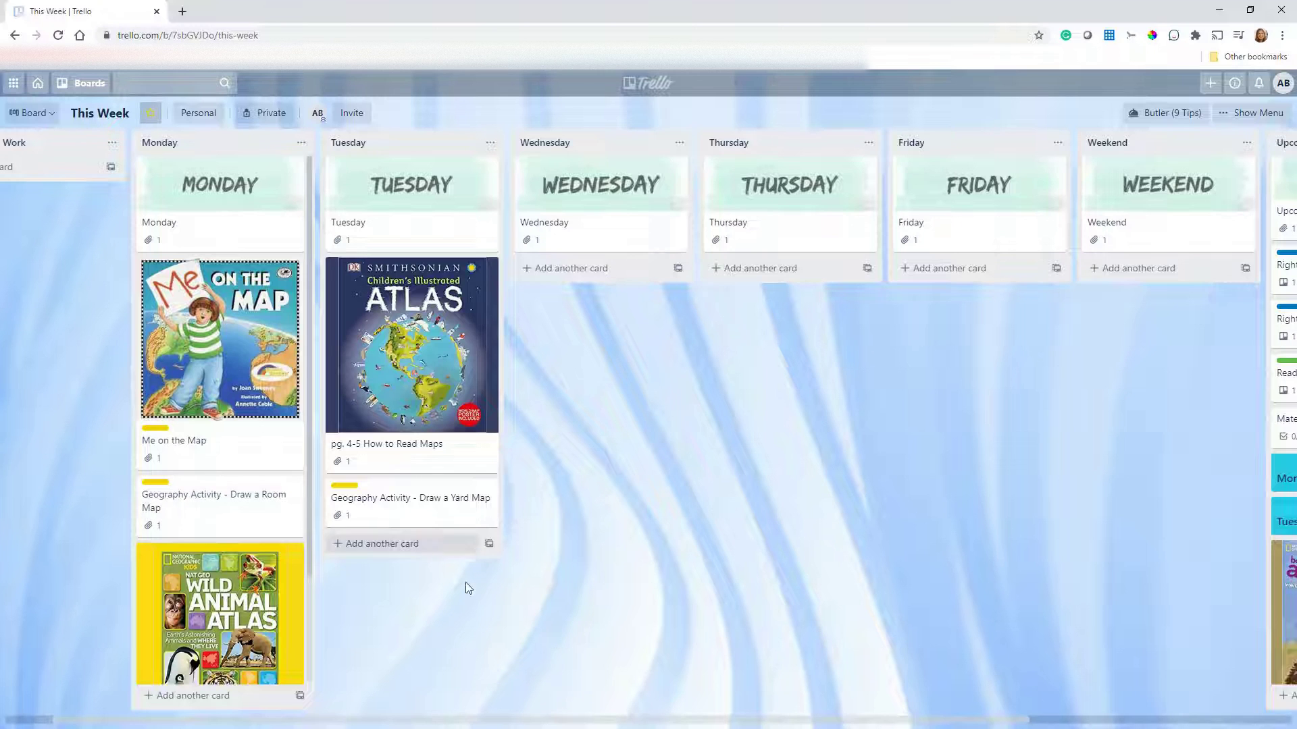
drag(239, 546, 241, 548)
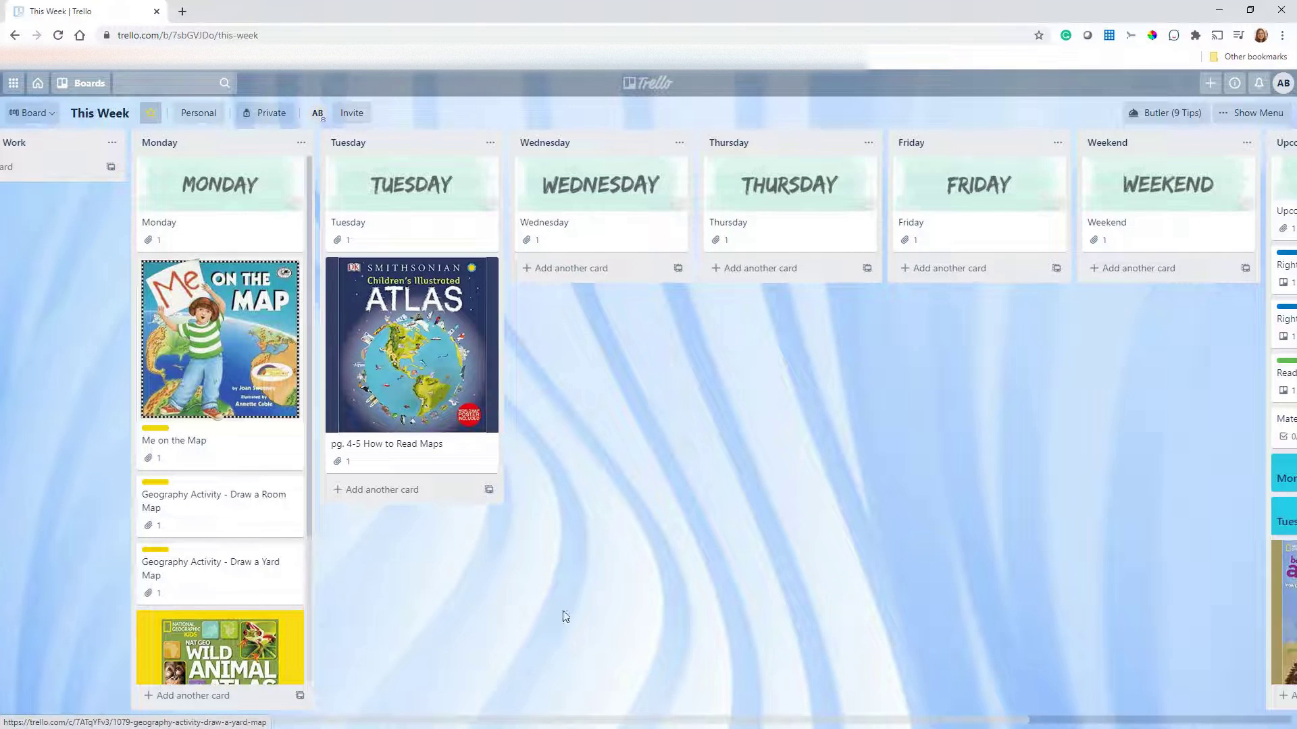
Move How to Read Maps from Tuesday to Wednesday, followed by pg. 7, 9 and How to Make an Apple Pie and See the World from Upcoming Next Week
drag(515, 721, 695, 720)
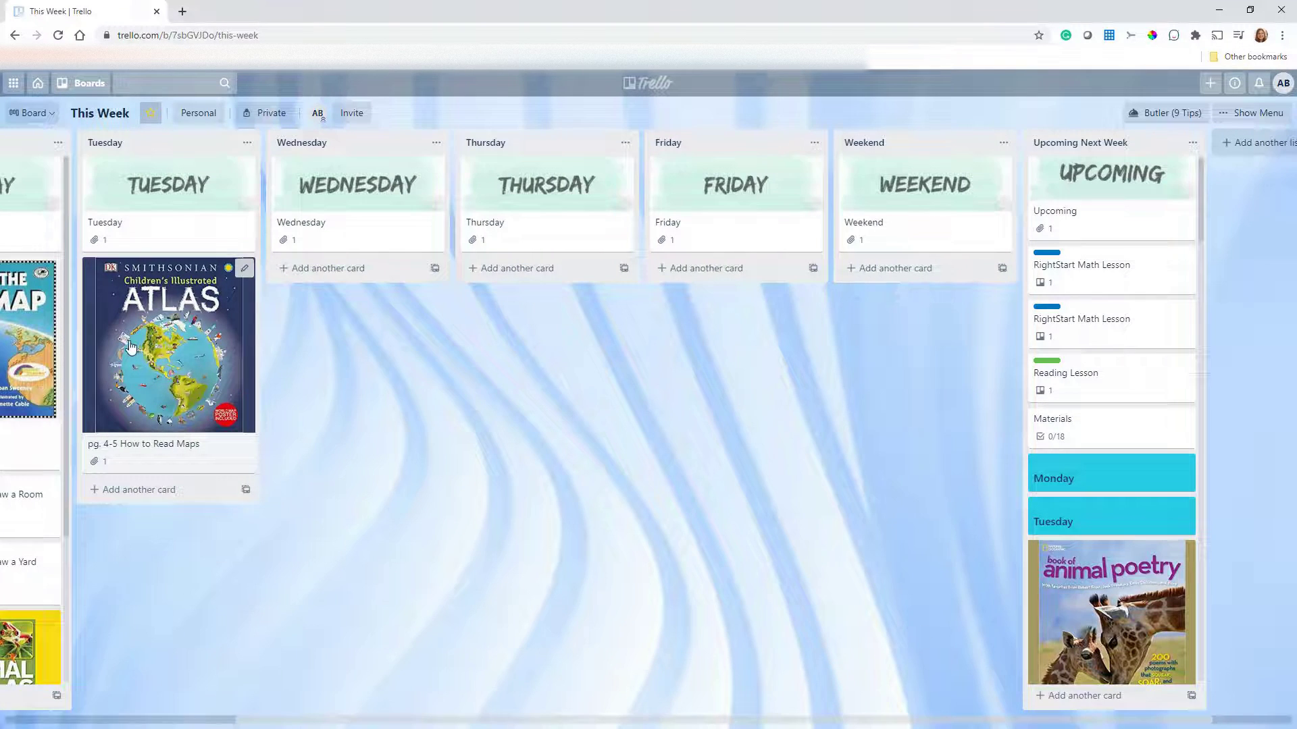
drag(137, 336, 327, 336)
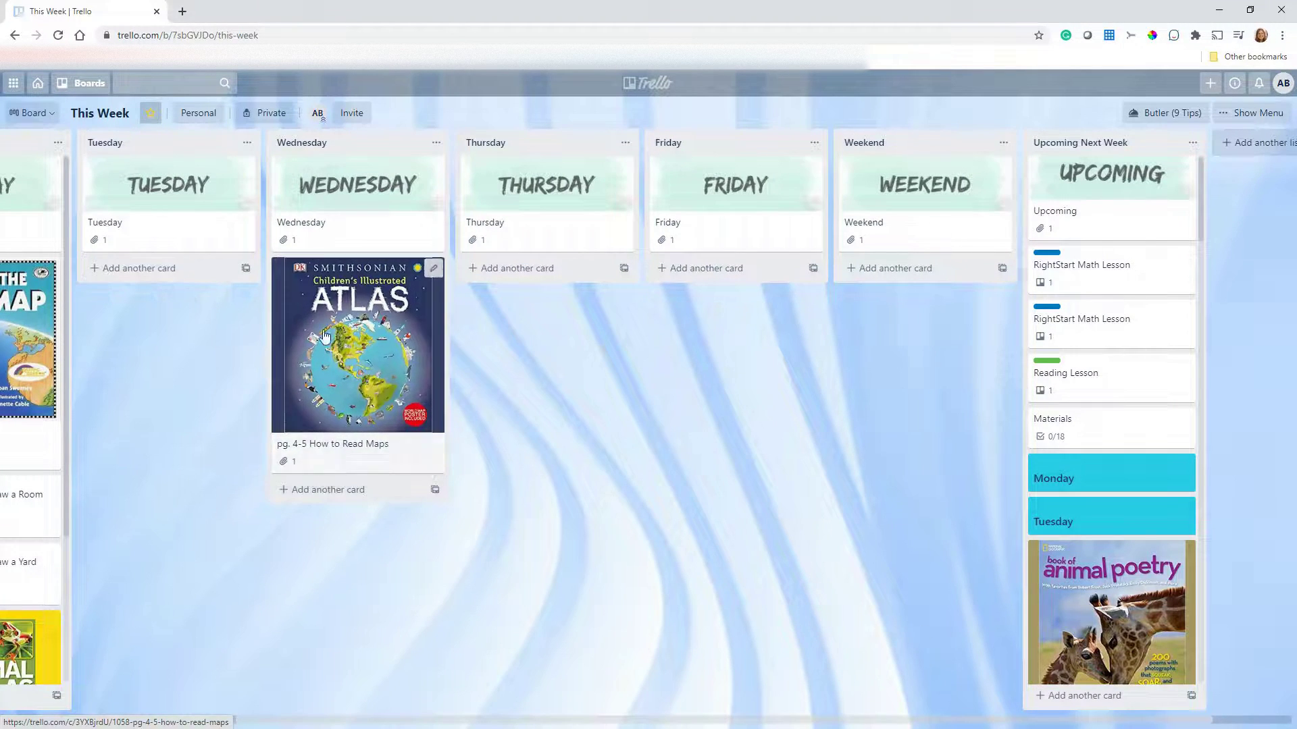
drag(1044, 601, 382, 531)
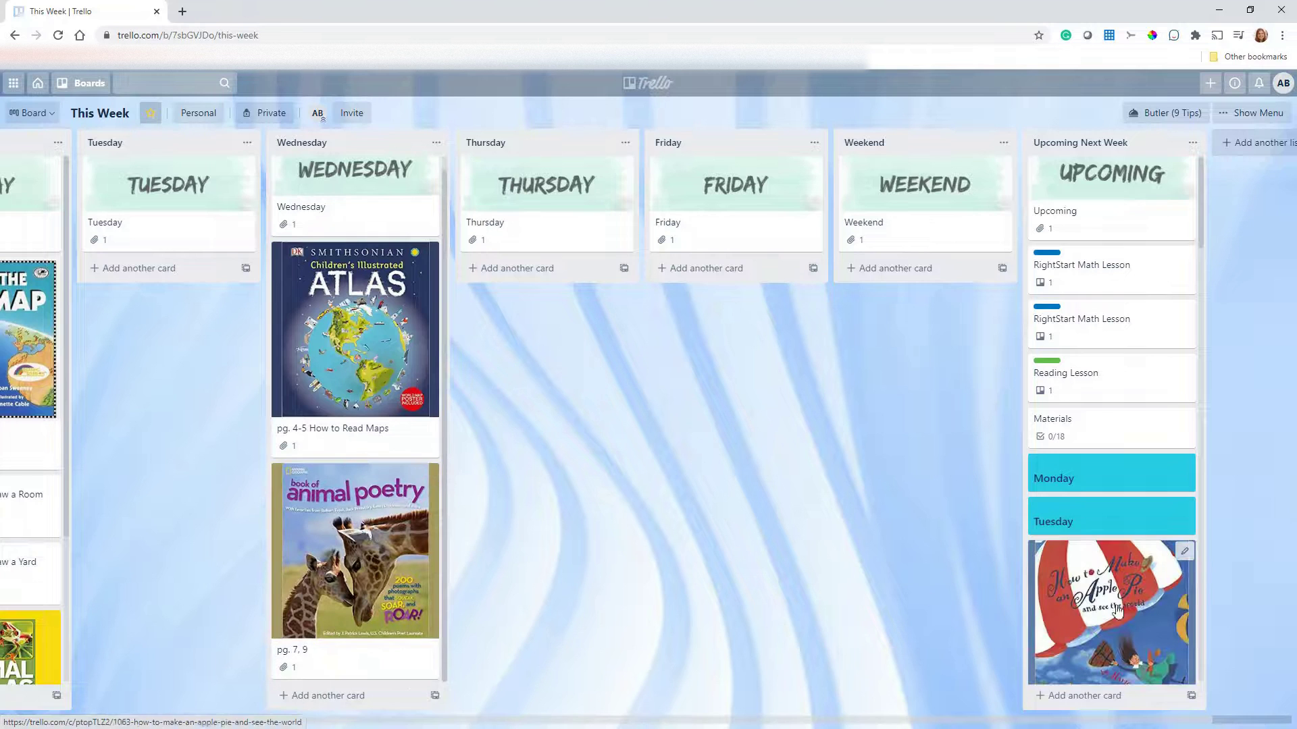
drag(1124, 611, 389, 642)
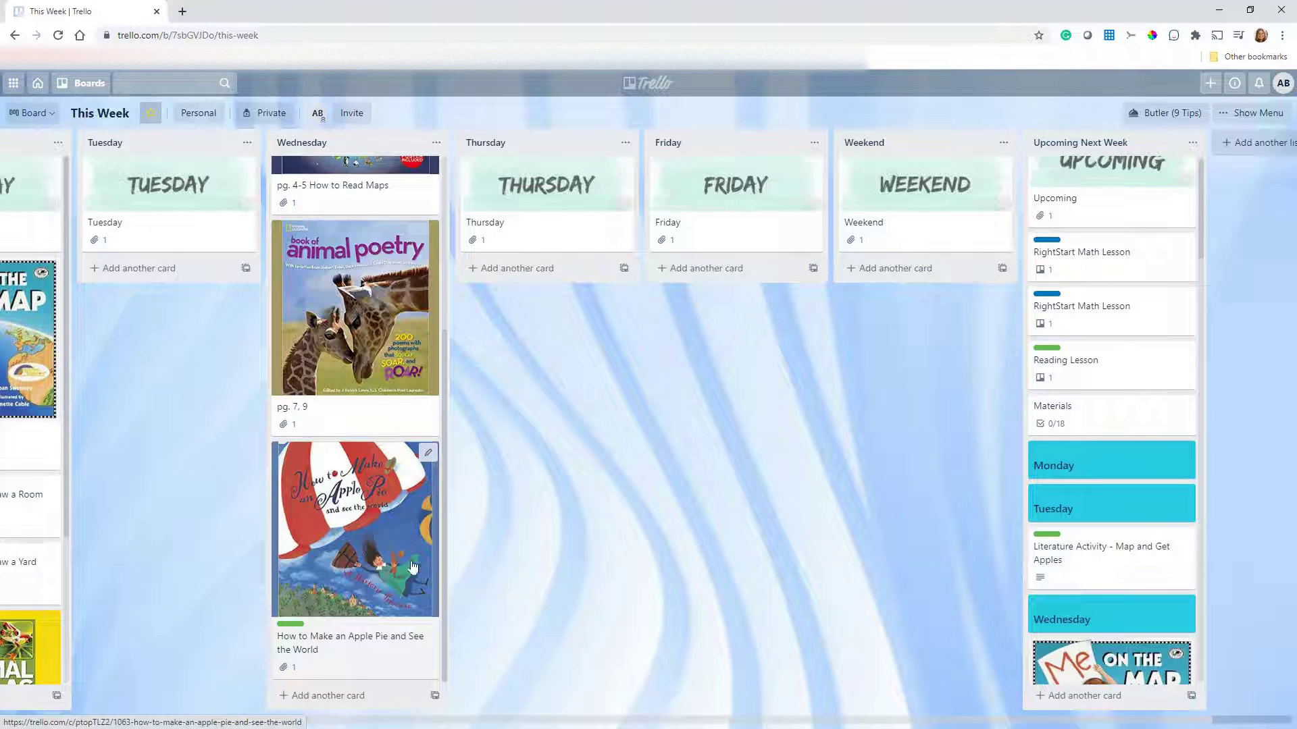
Check the details of the pg. 7, 9 animal poetry card and look over the Wednesday list
click(391, 322)
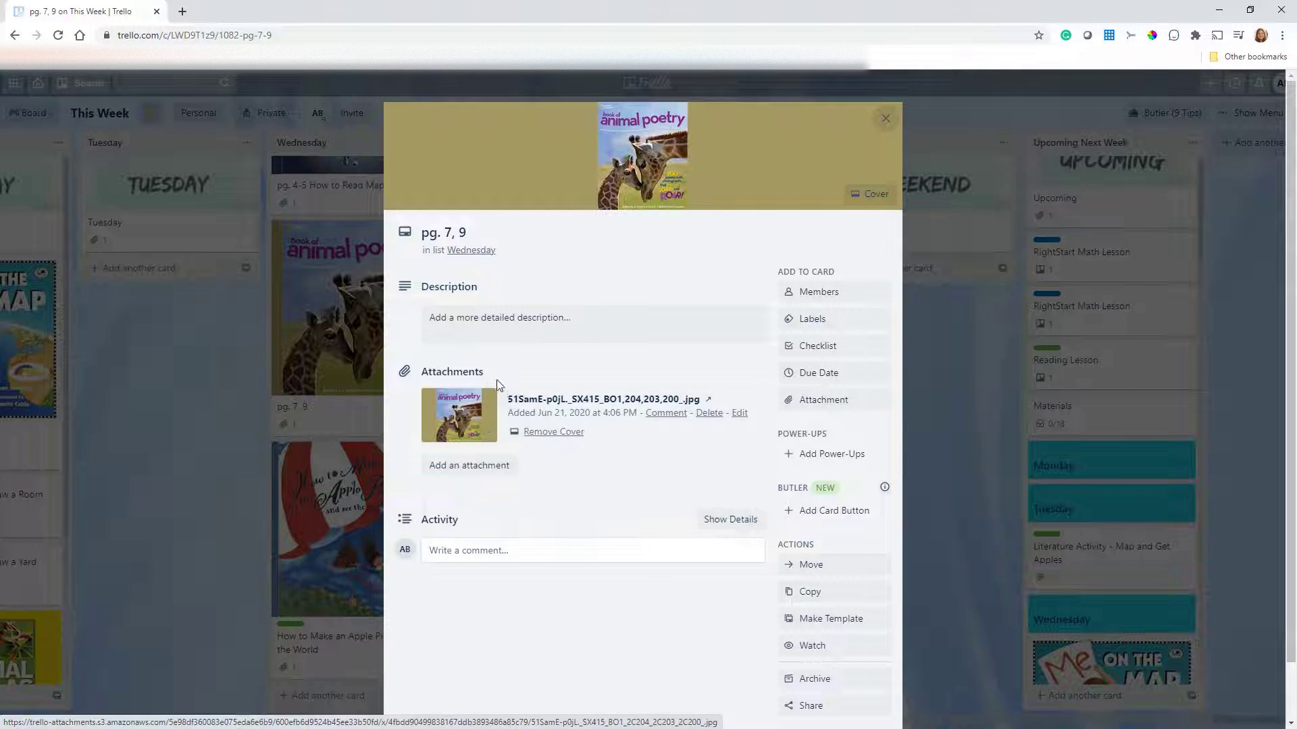
click(890, 119)
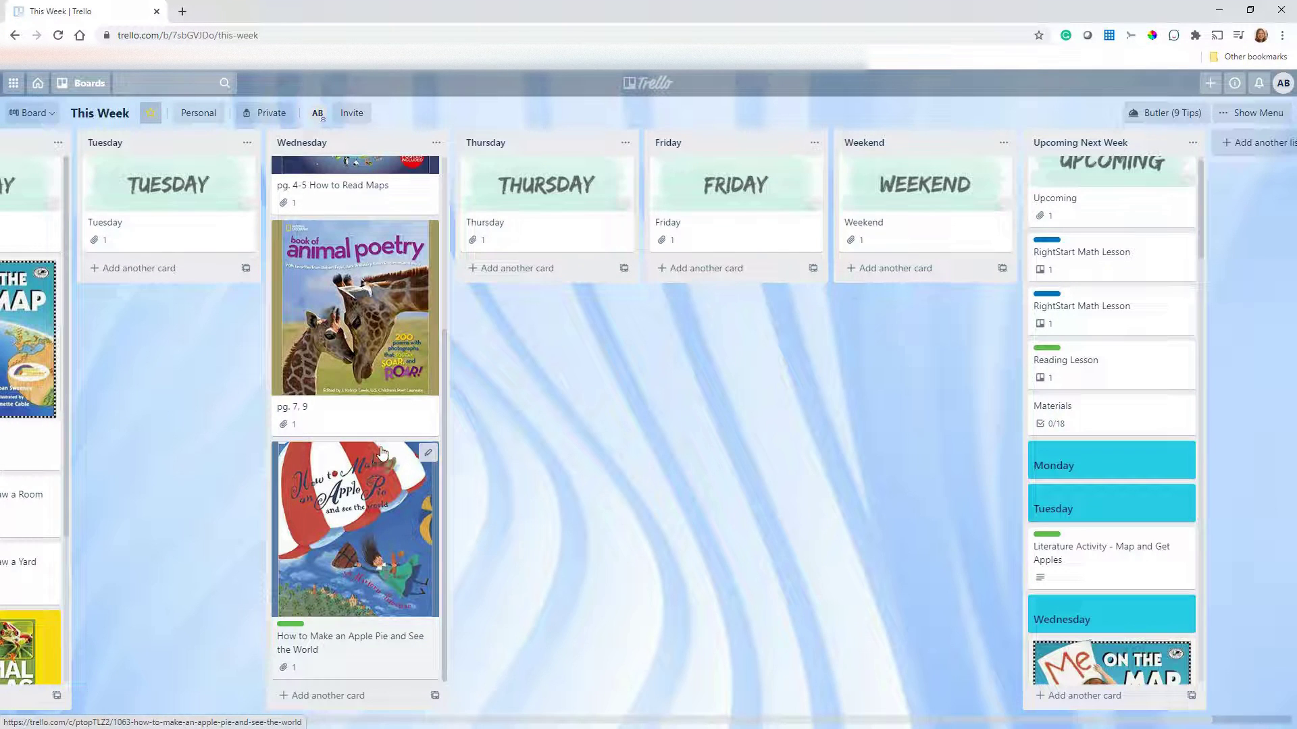
scroll(378, 456, up, 3)
scroll(382, 454, up, 1)
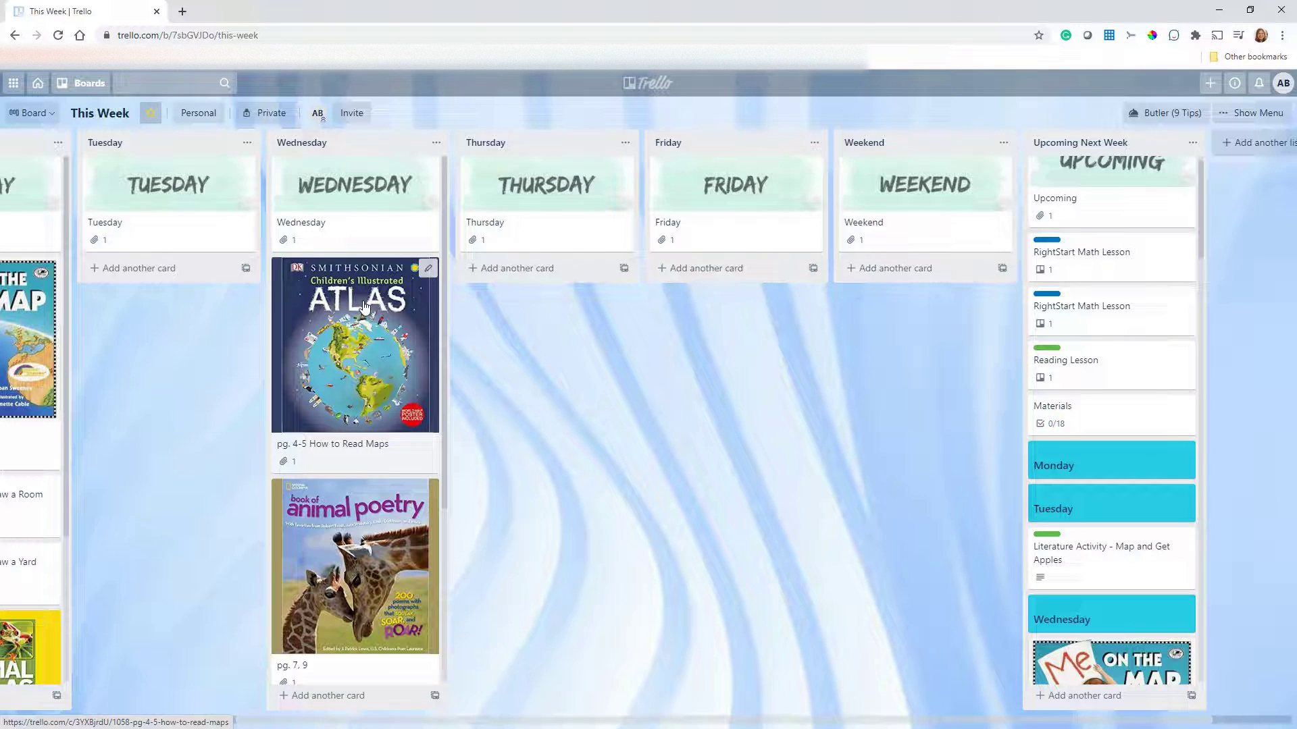
Review the cards planned for Monday and Wednesday and the remaining lessons through Friday in Upcoming Next Week
drag(280, 720, 133, 724)
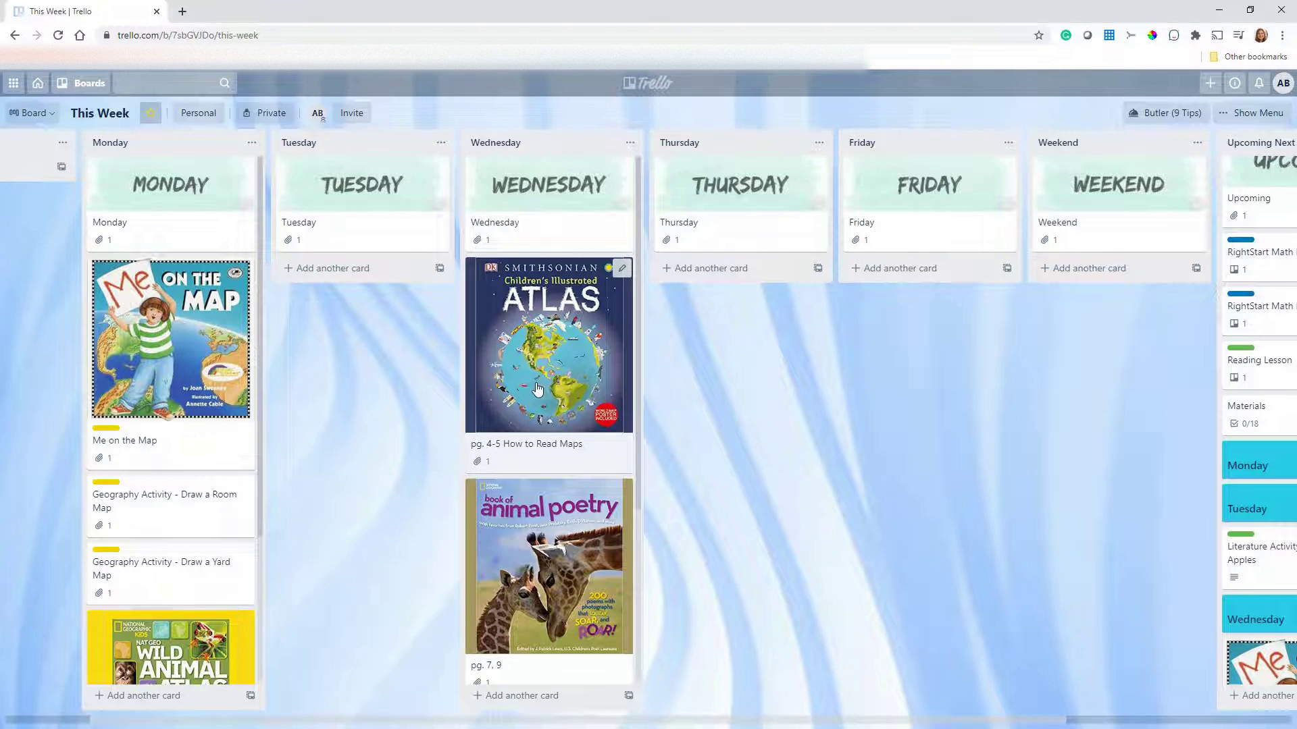
scroll(552, 571, down, 4)
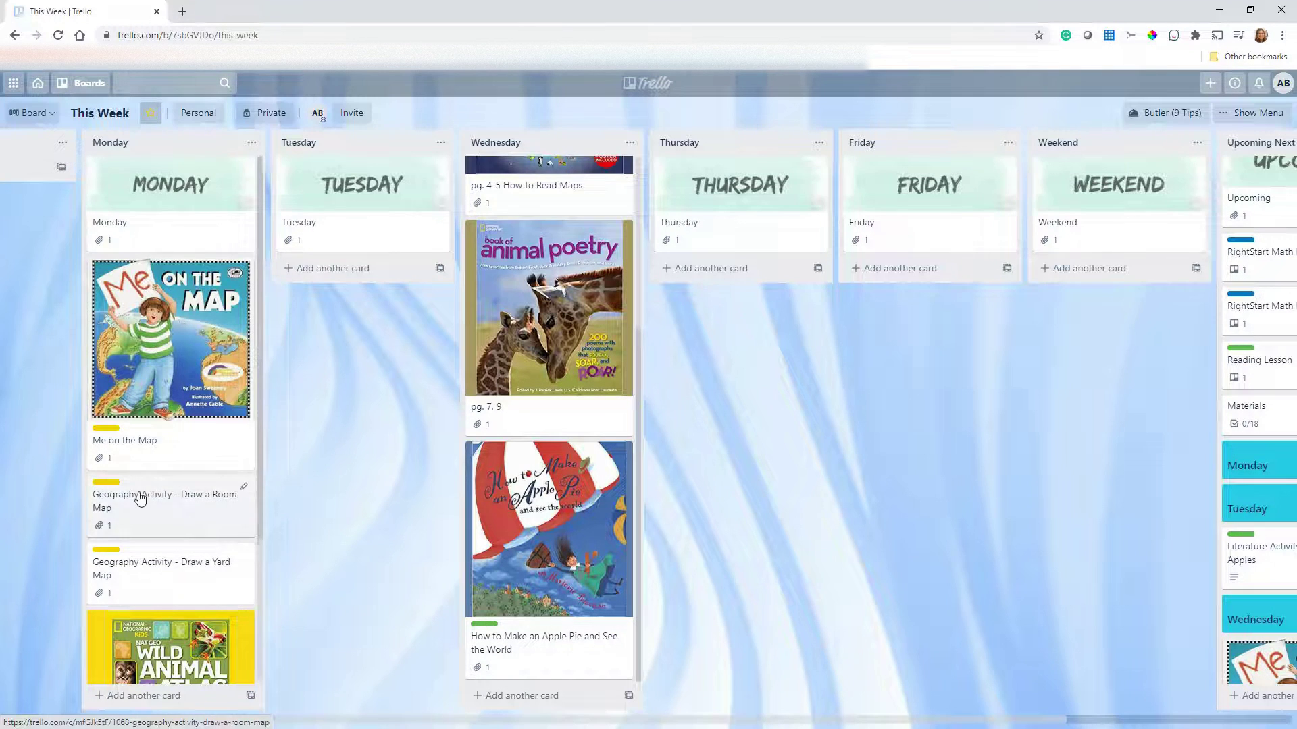
scroll(257, 542, down, 3)
drag(637, 722, 799, 683)
scroll(1014, 436, down, 1)
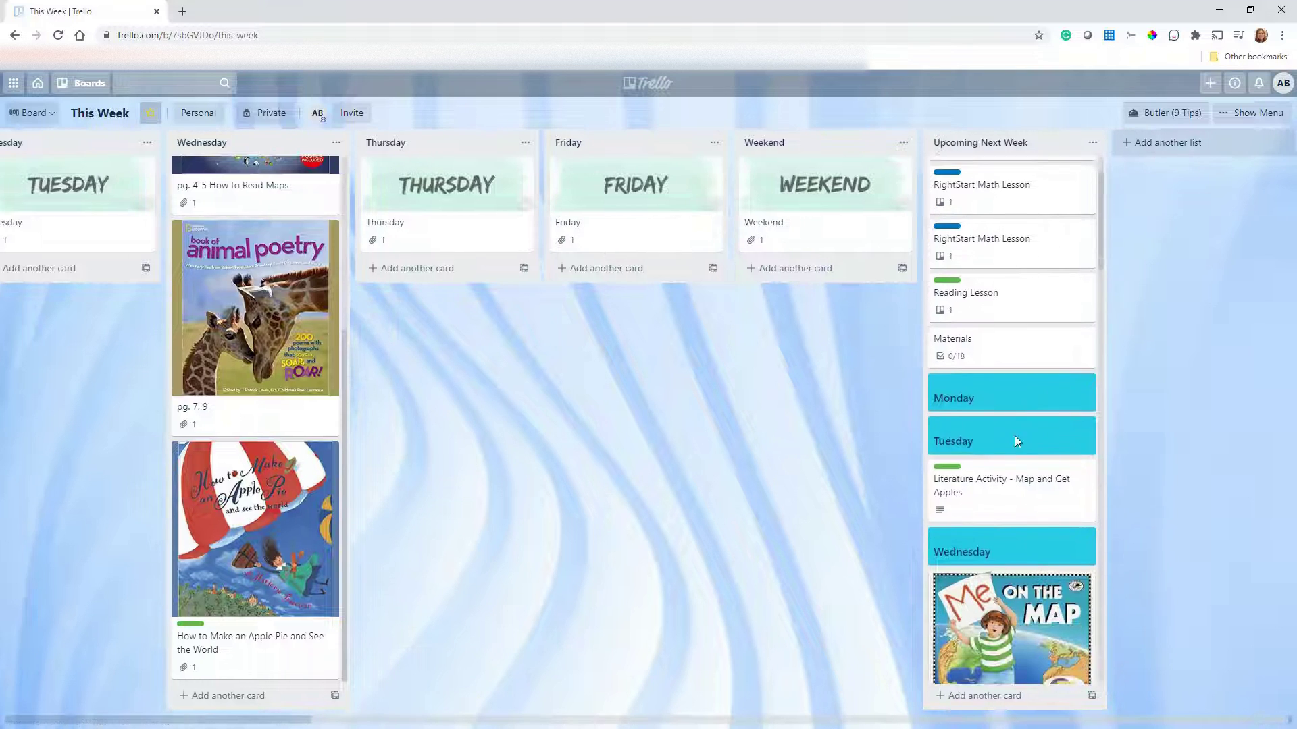
scroll(1018, 485, down, 7)
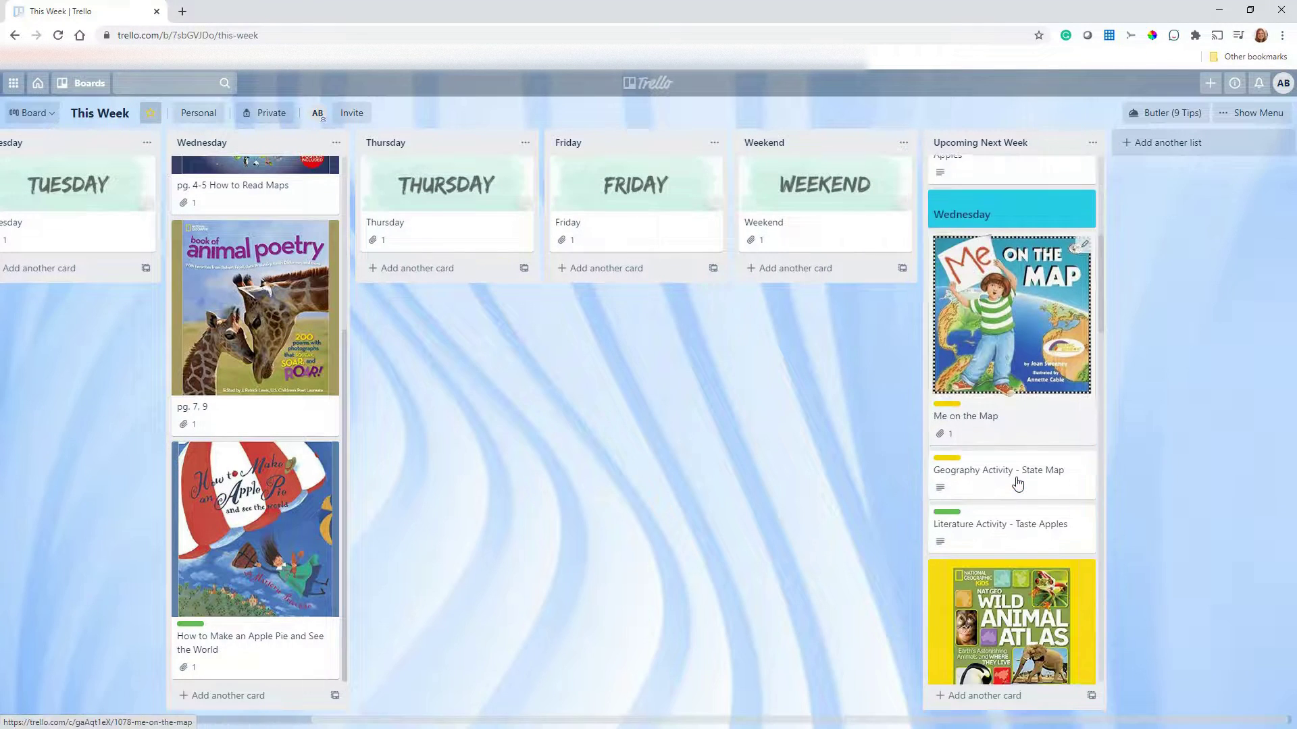
scroll(1018, 485, down, 11)
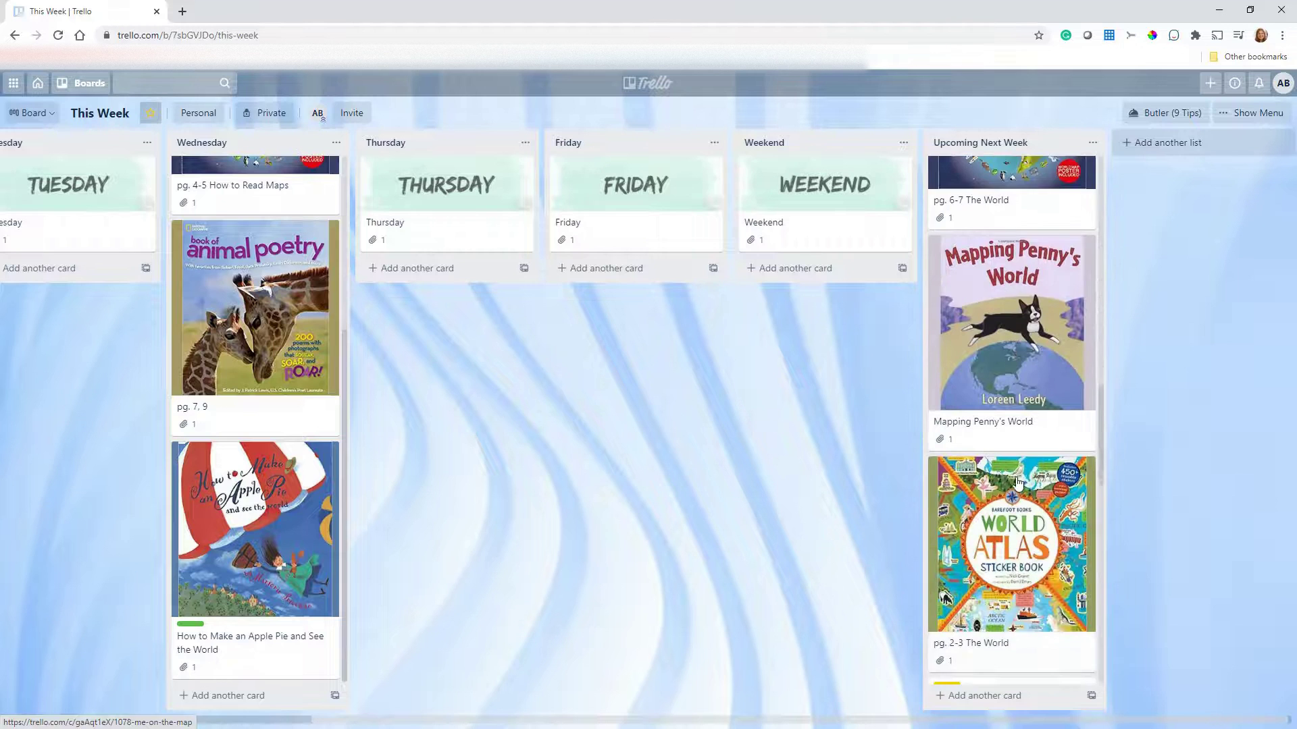
scroll(1018, 485, down, 9)
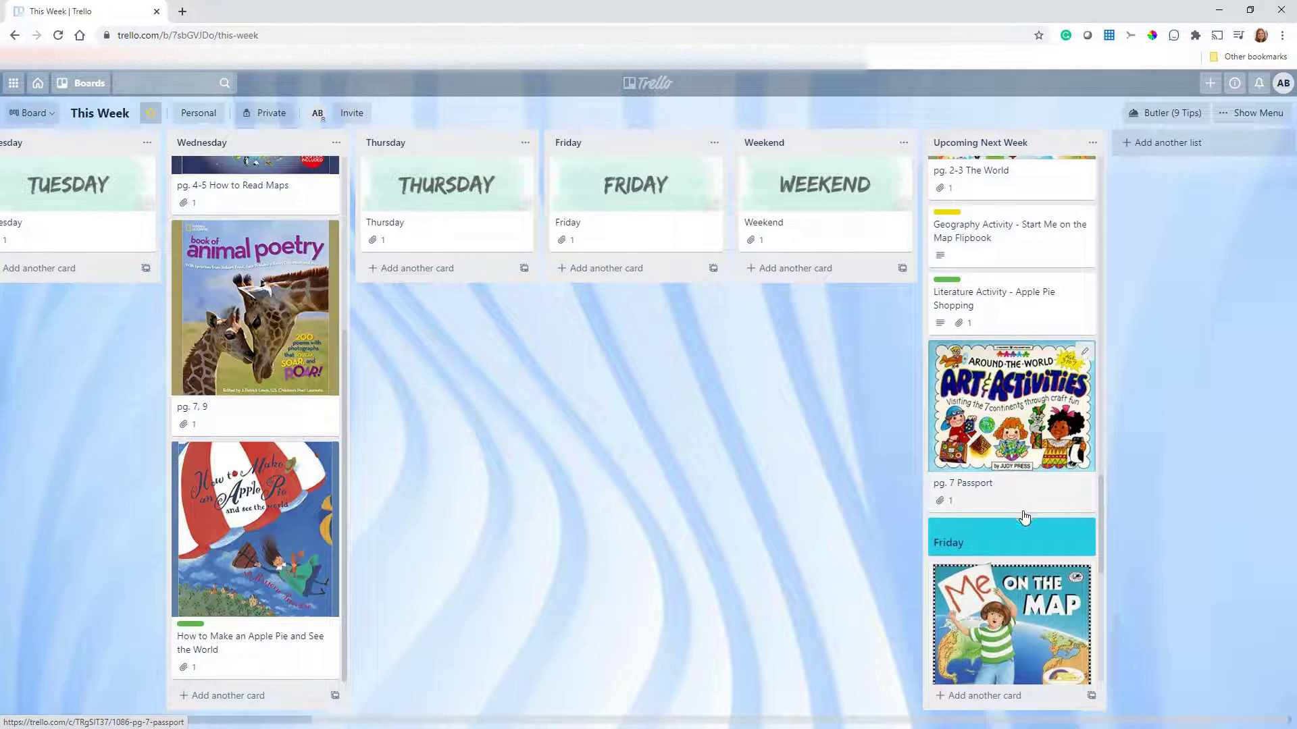
scroll(1025, 520, down, 5)
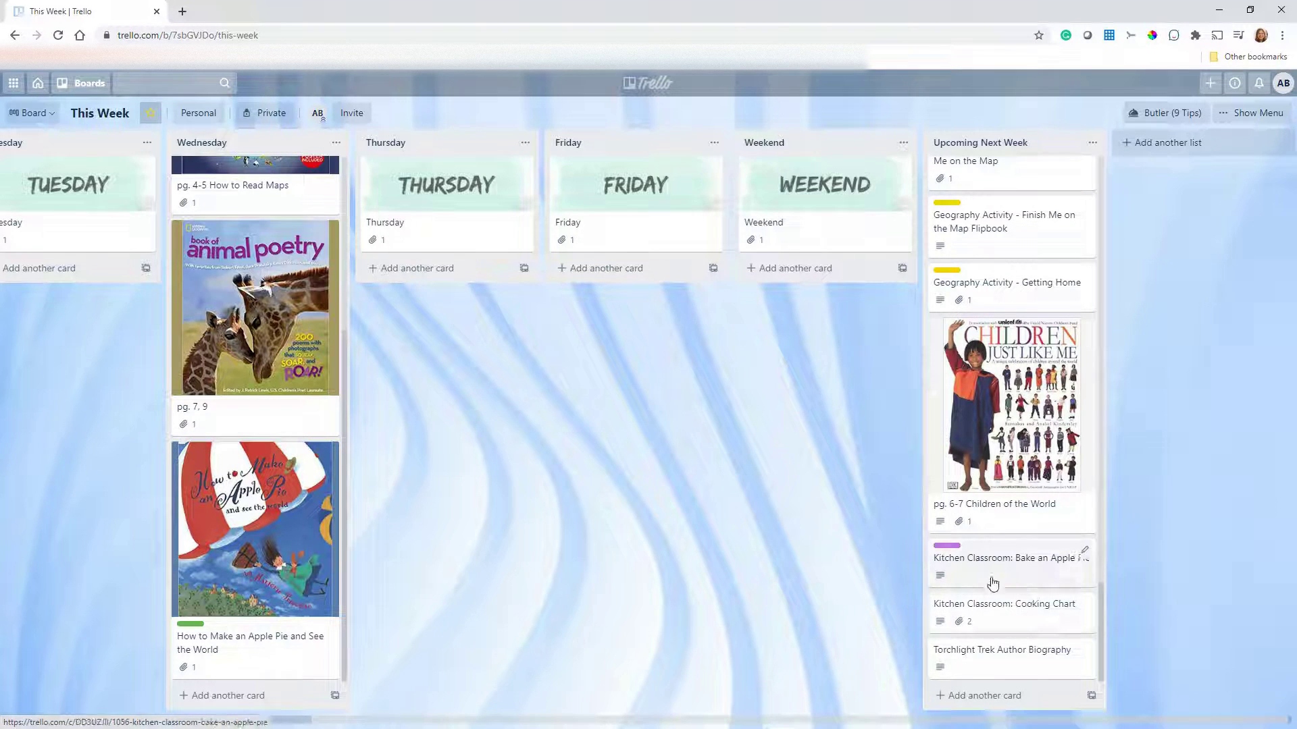
Move the Me on the Map card from the Friday section of Upcoming Next Week to Thursday
scroll(1027, 553, up, 4)
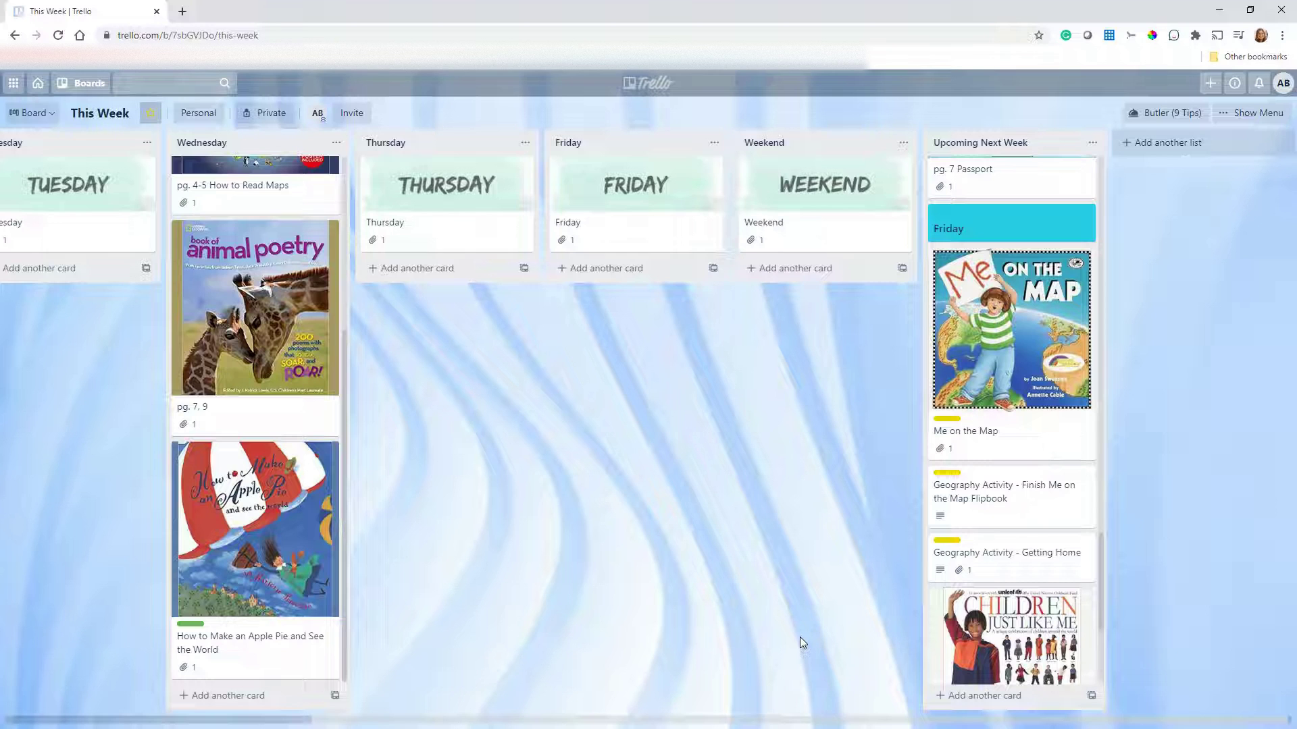
drag(979, 432, 449, 379)
Move all lesson cards from Monday to Completed Work, then return the Geography Activity - Draw a Room Map card to Monday
drag(625, 724, 211, 660)
scroll(350, 420, up, 3)
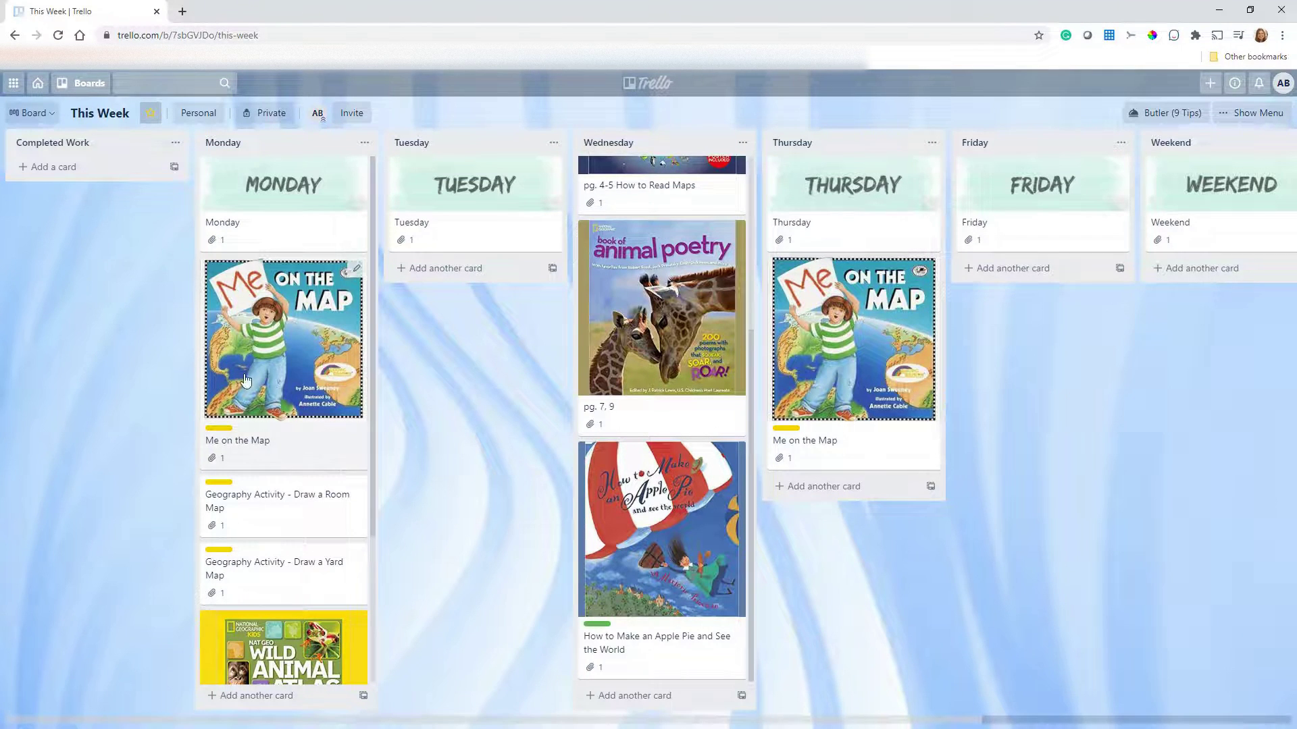
drag(304, 372, 115, 270)
drag(317, 345, 95, 392)
mouse_move(243, 282)
mouse_down()
mouse_move(75, 423)
mouse_move(88, 405)
mouse_up()
drag(284, 378, 95, 588)
drag(310, 290, 102, 405)
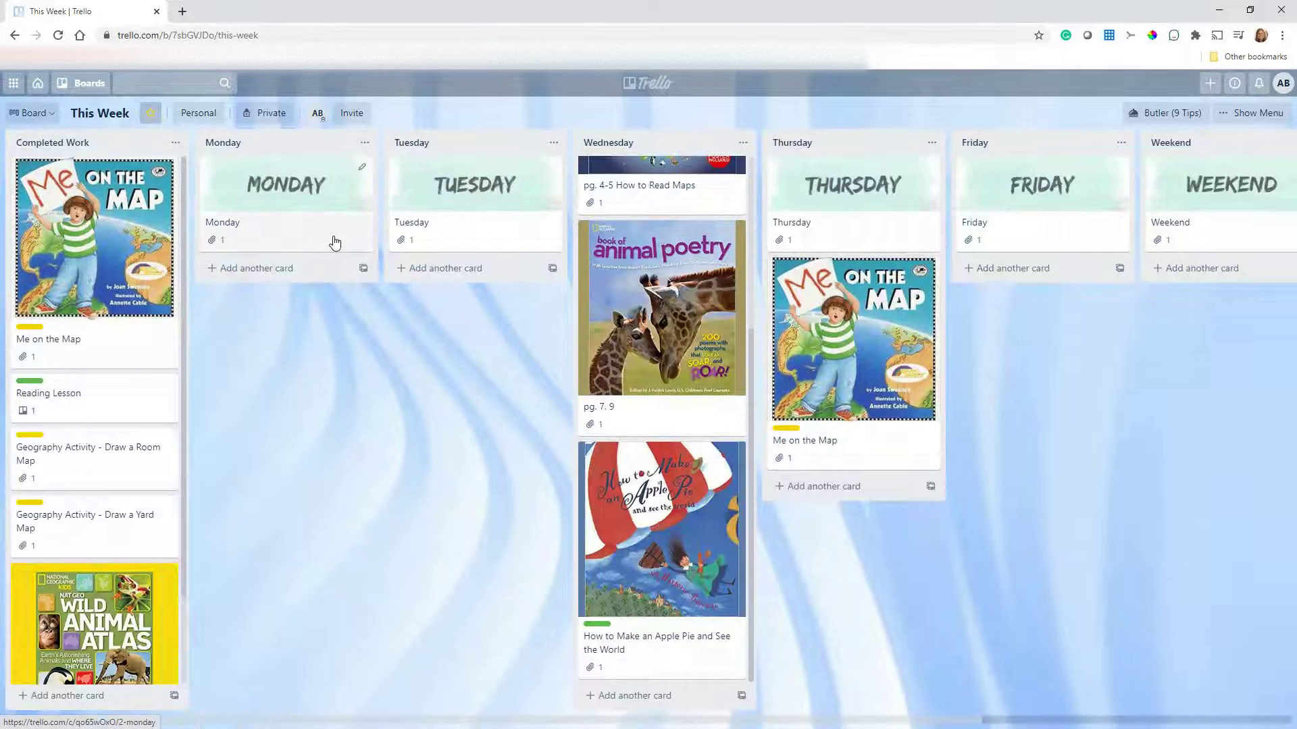
mouse_move(102, 466)
mouse_down()
mouse_move(95, 457)
mouse_move(261, 321)
mouse_up()
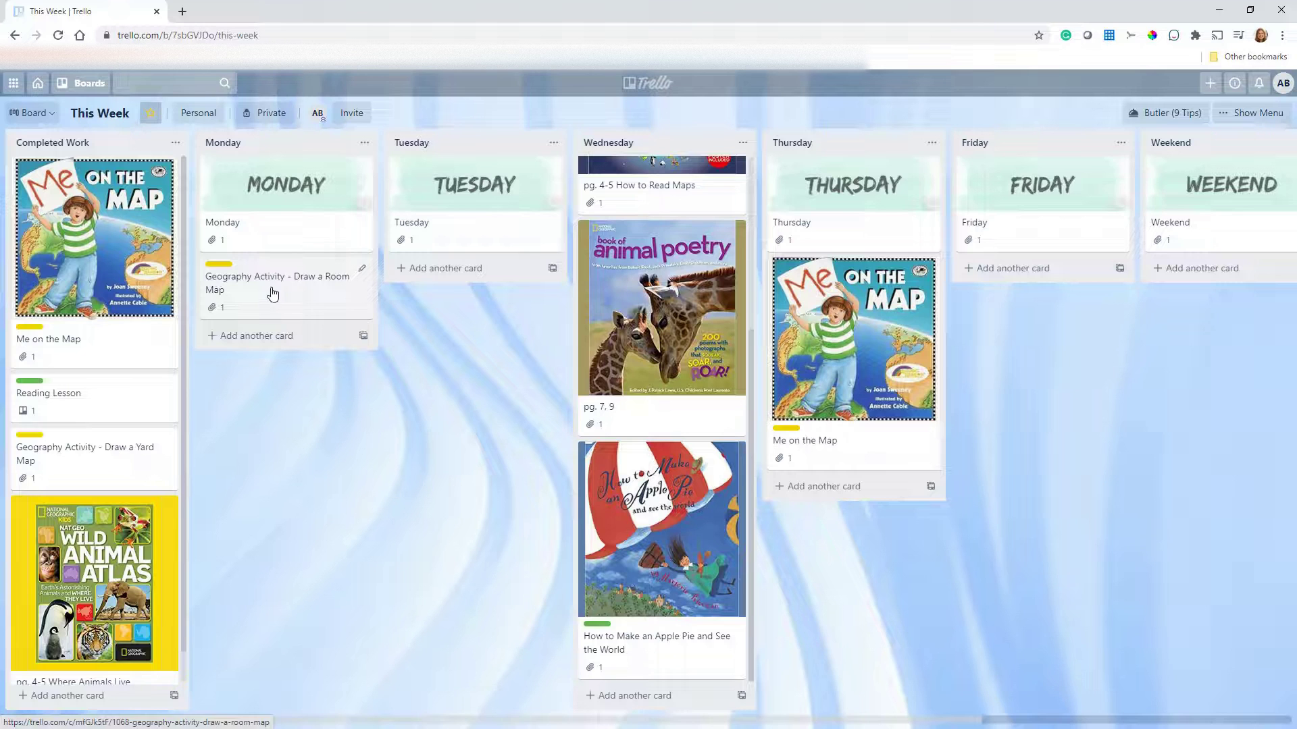
Add a card titled Co-op to the Tuesday list
click(456, 268)
text(pg)
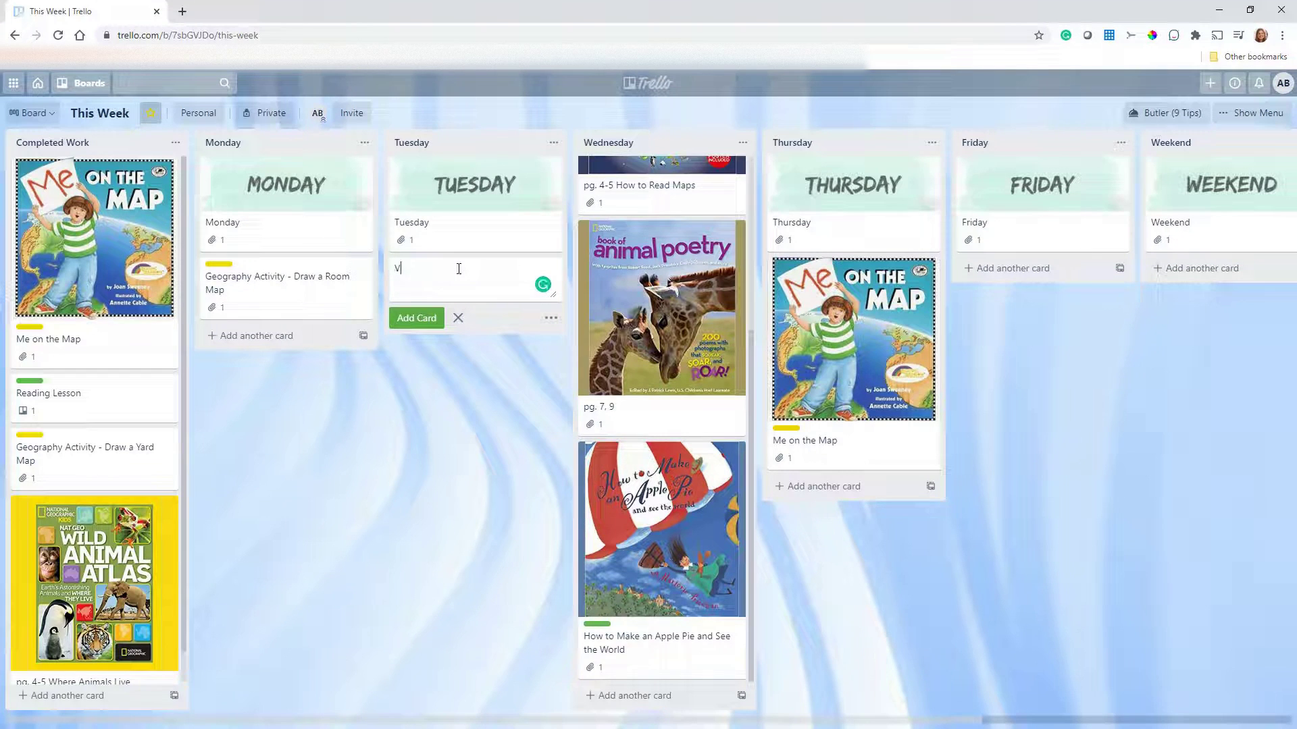
key(BackSpace)
key(BackSpace)
text(Co-op)
key(Return)
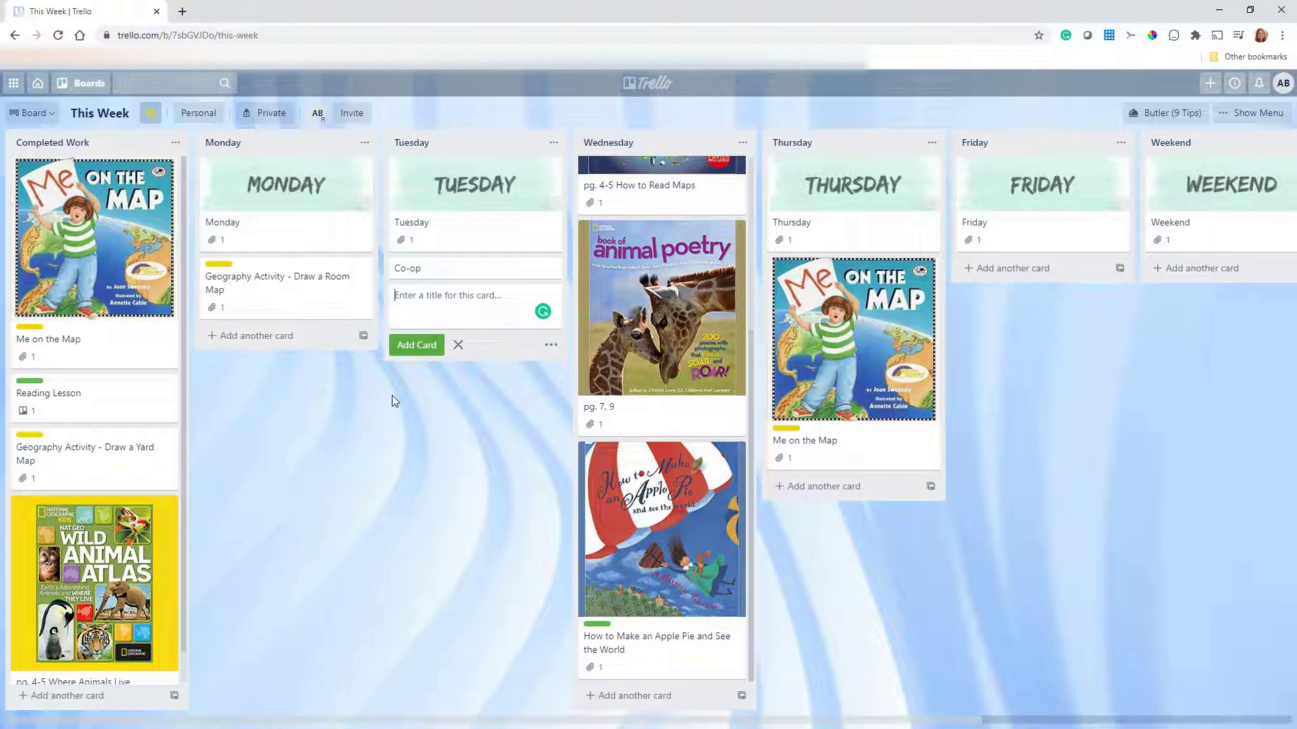
click(446, 483)
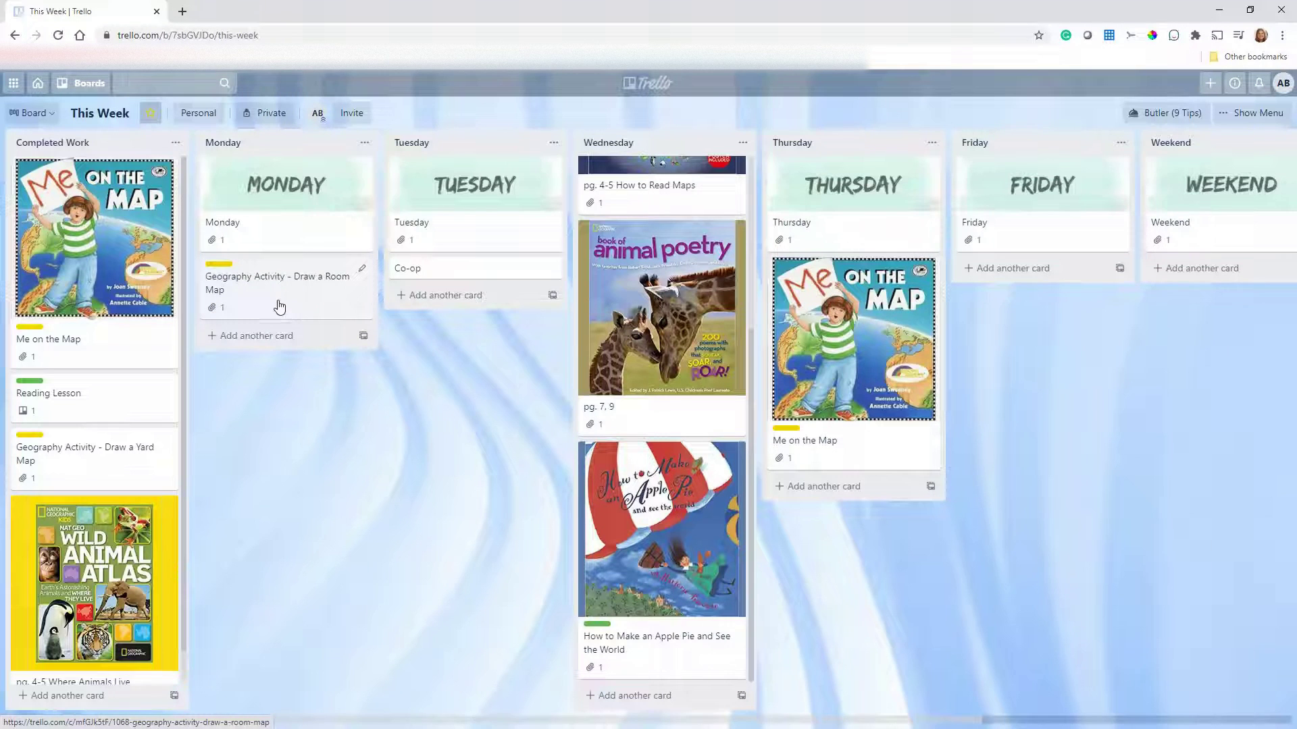
Move the unfinished Geography Activity - Draw a Room Map card from Monday to the end of Wednesday
drag(282, 293, 651, 638)
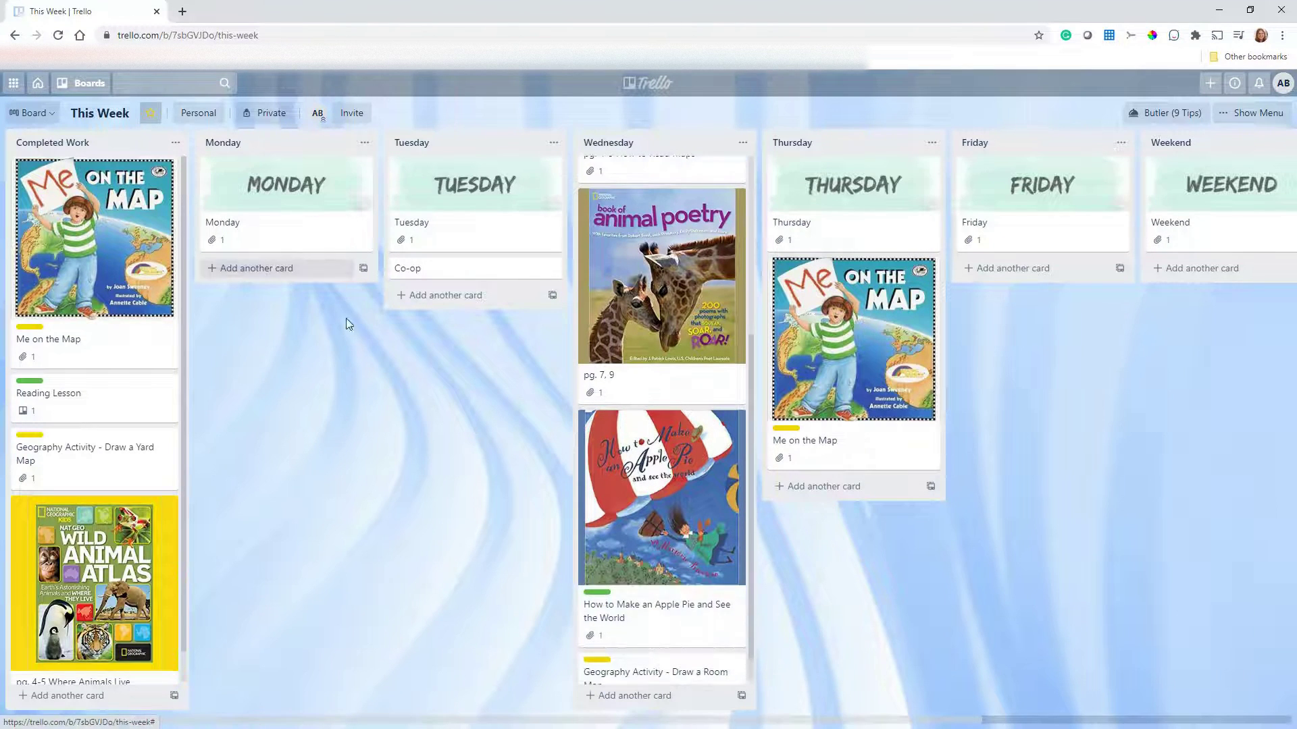
scroll(665, 405, down, 1)
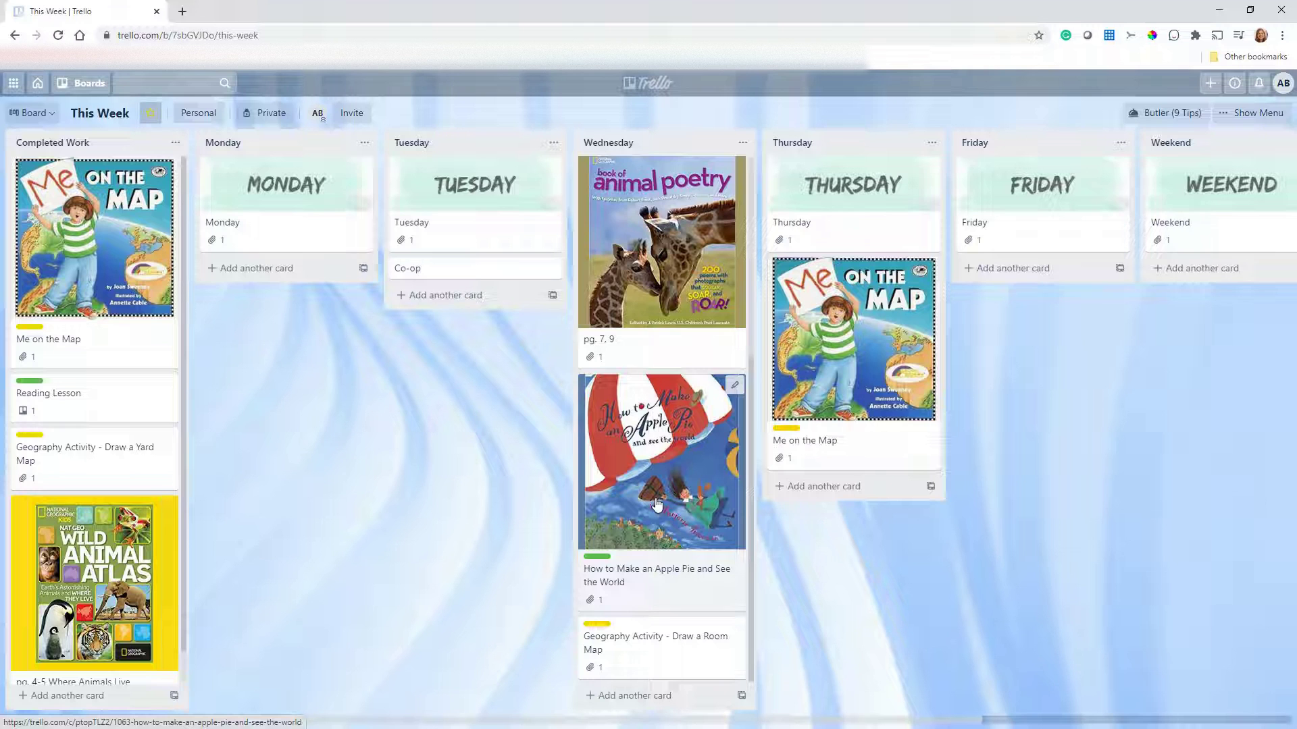
mouse_move(648, 640)
mouse_down()
mouse_move(325, 291)
mouse_move(303, 319)
mouse_up()
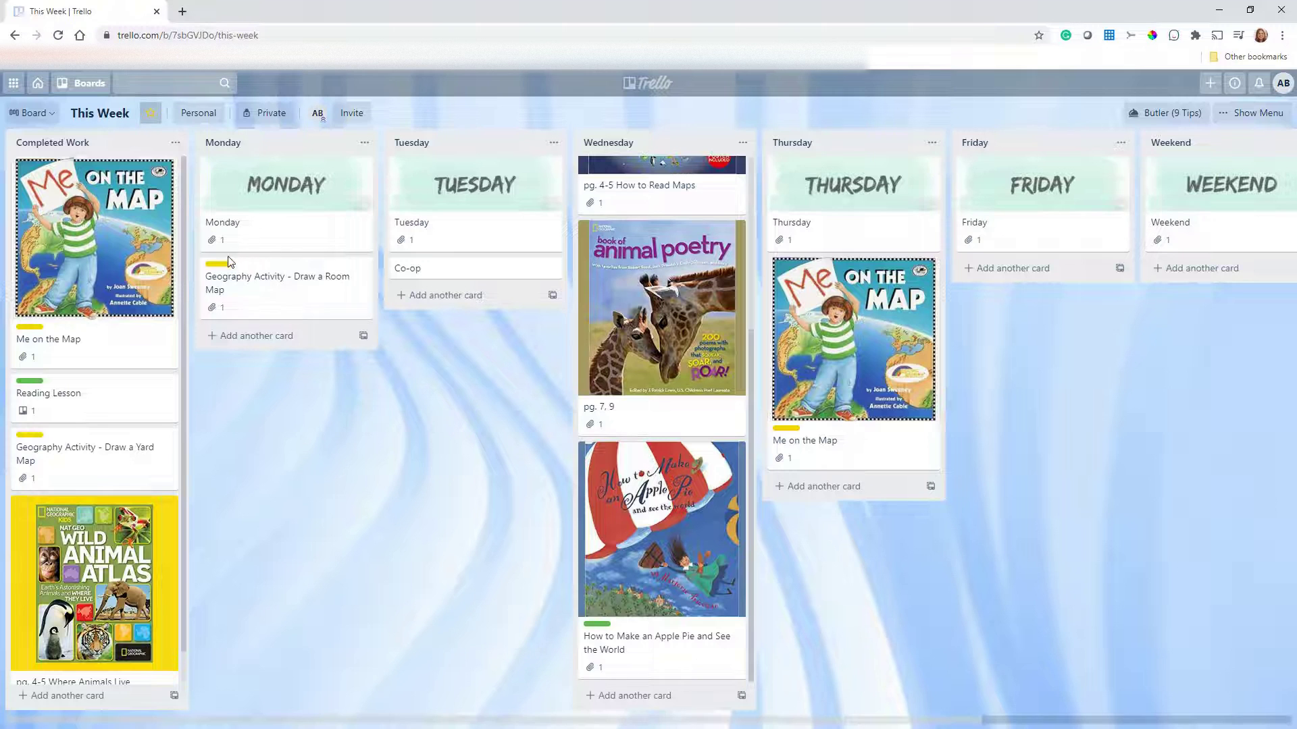
mouse_move(235, 292)
mouse_down()
mouse_move(493, 513)
mouse_move(634, 607)
mouse_up()
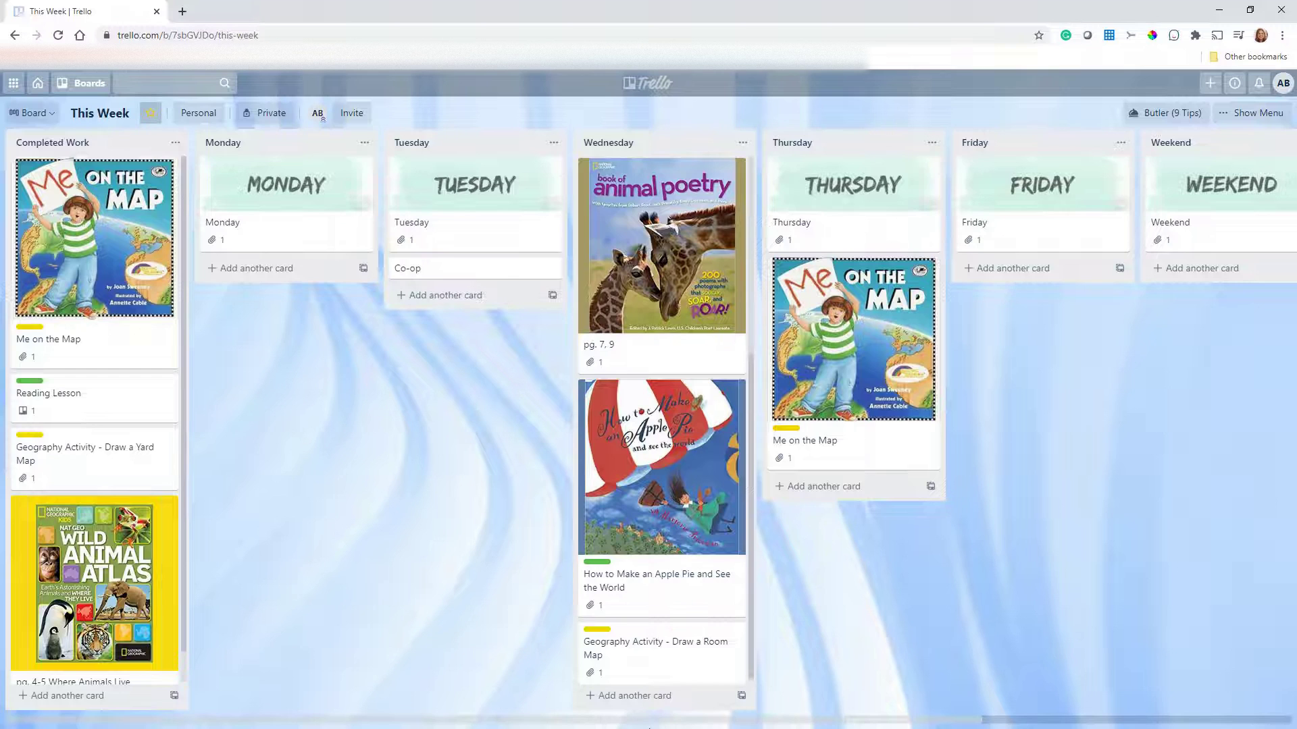
scroll(659, 720, right, 5)
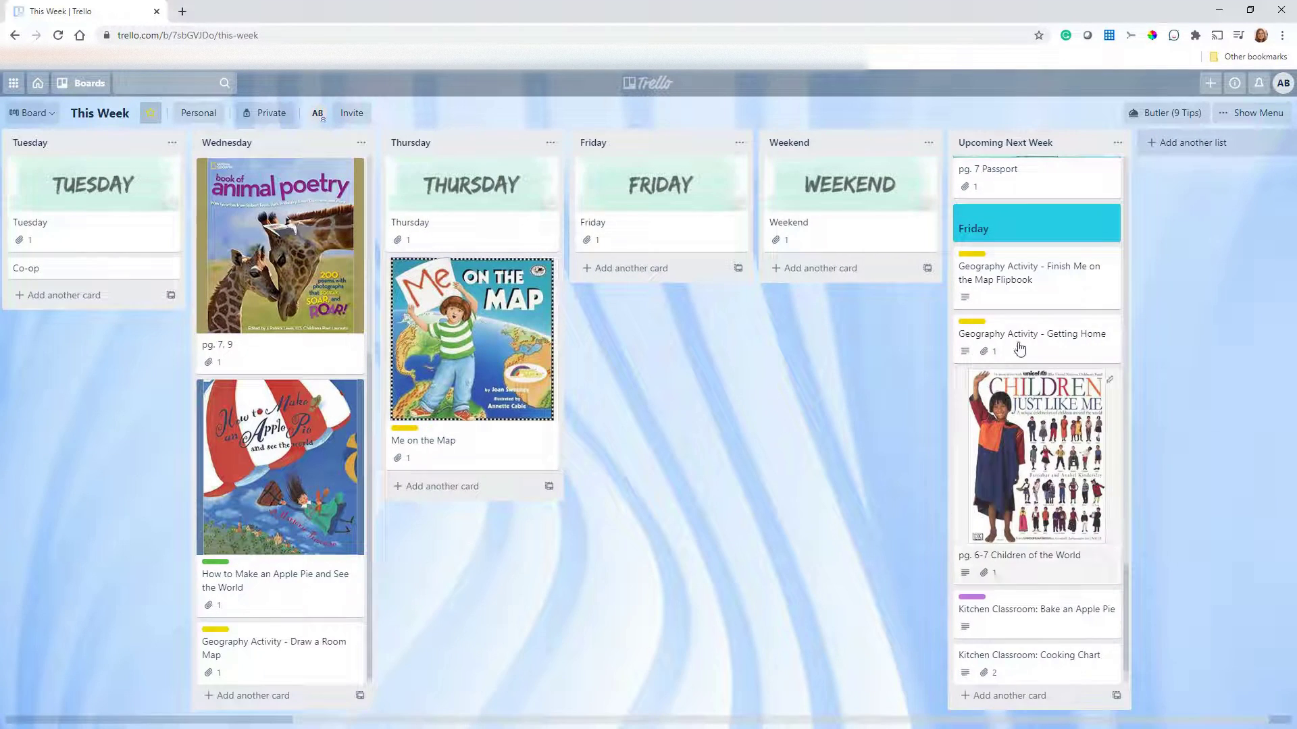
drag(414, 329, 437, 307)
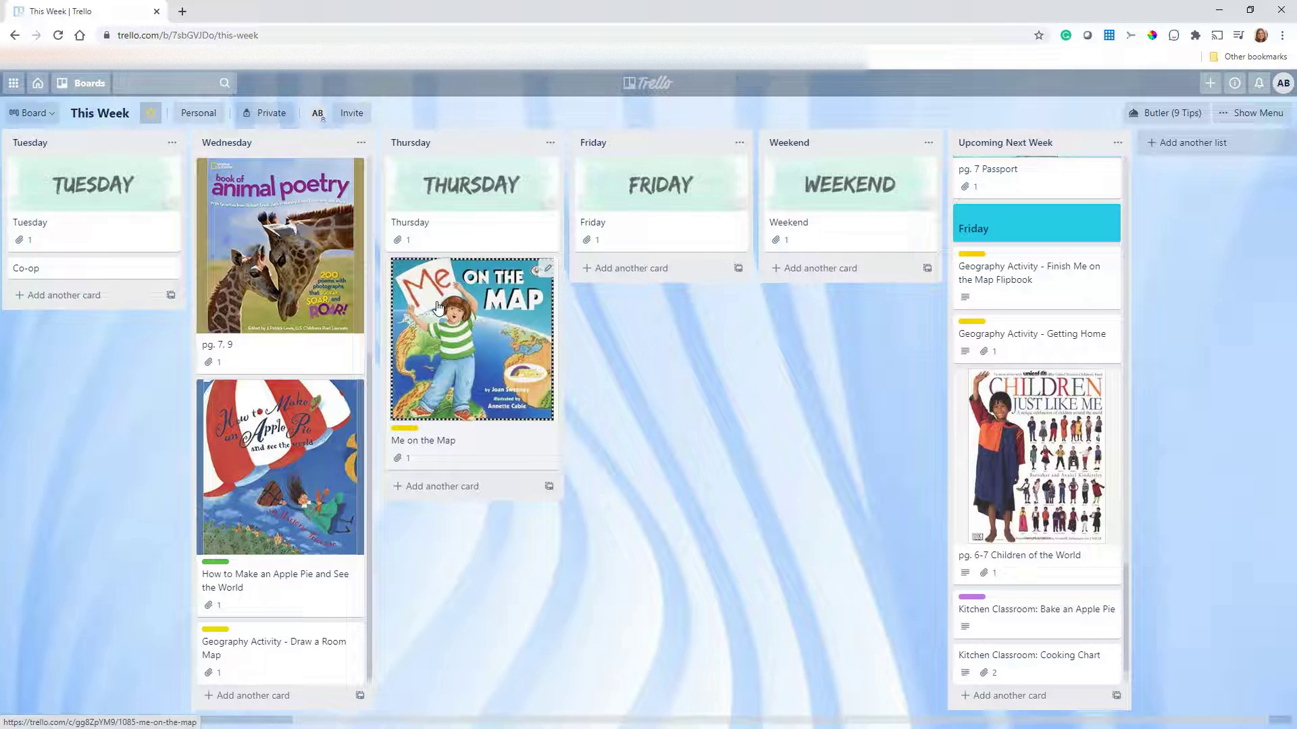
drag(406, 723, 344, 723)
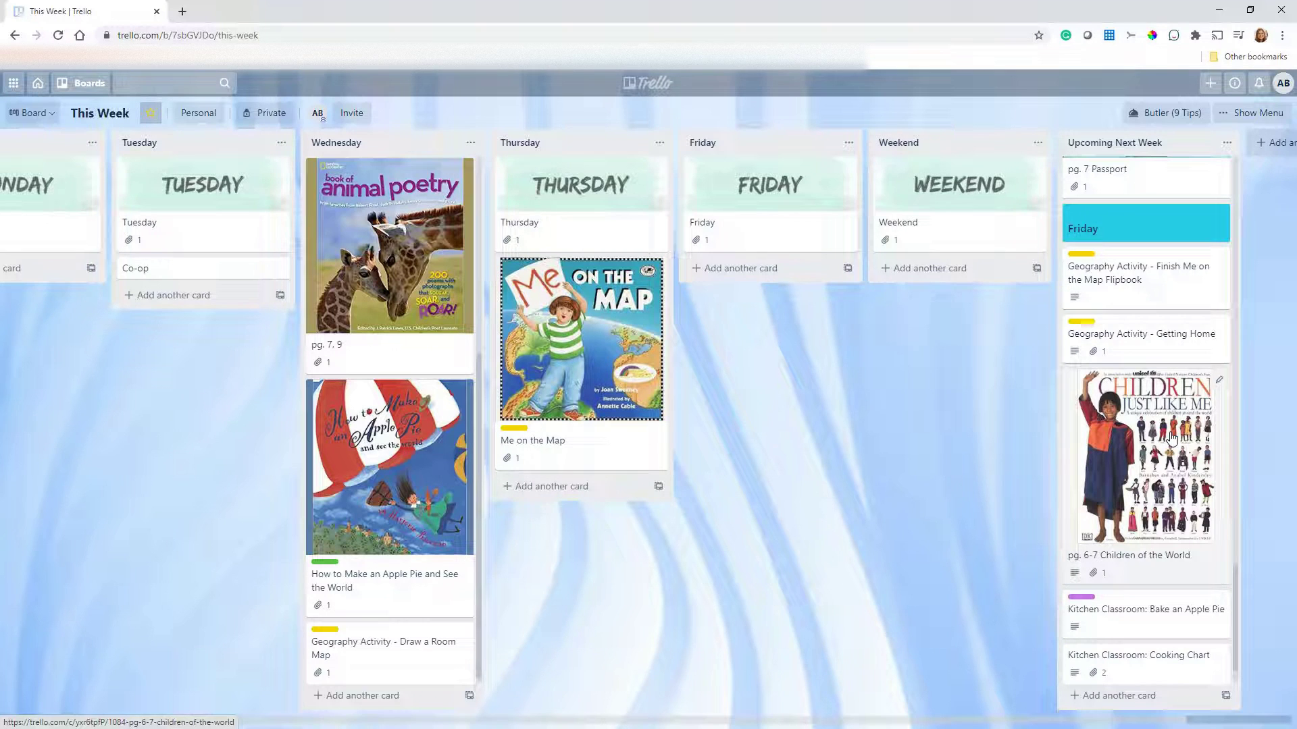
drag(628, 722, 354, 538)
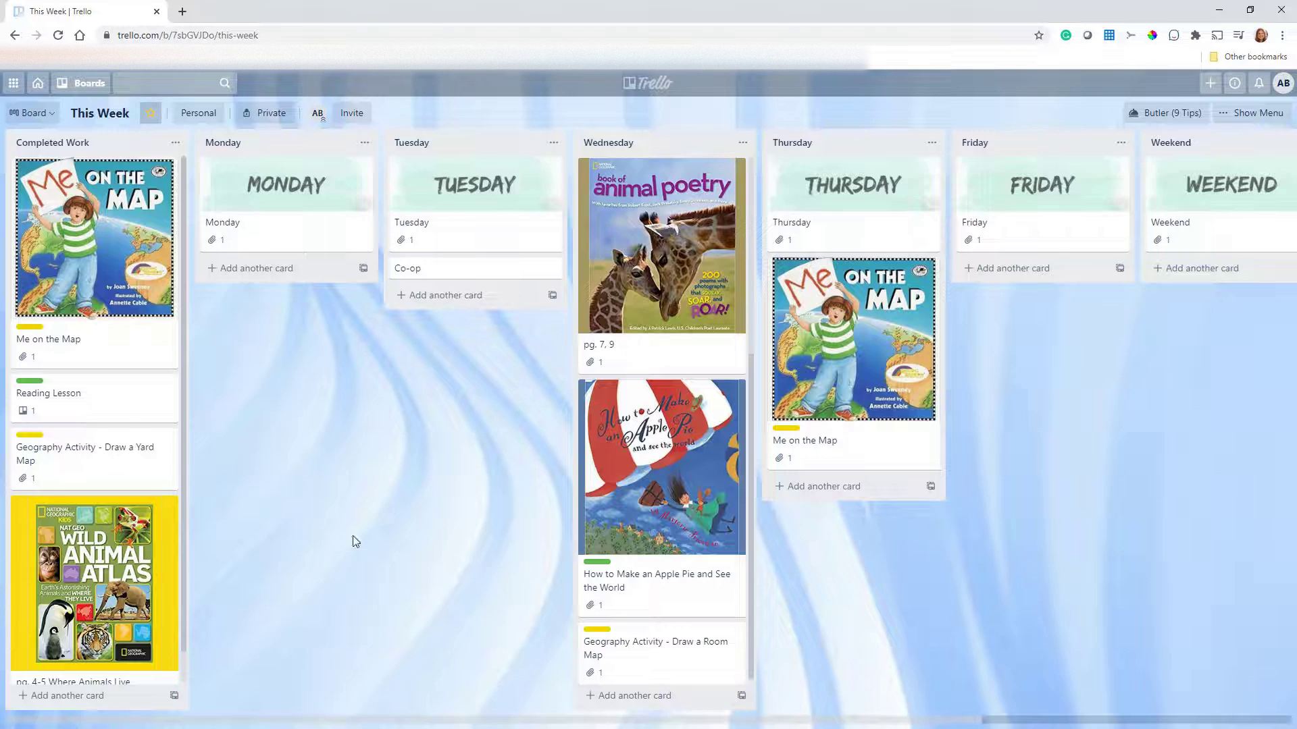
Copy the Completed Work list as a new list named Week of 1/25
click(175, 142)
click(195, 223)
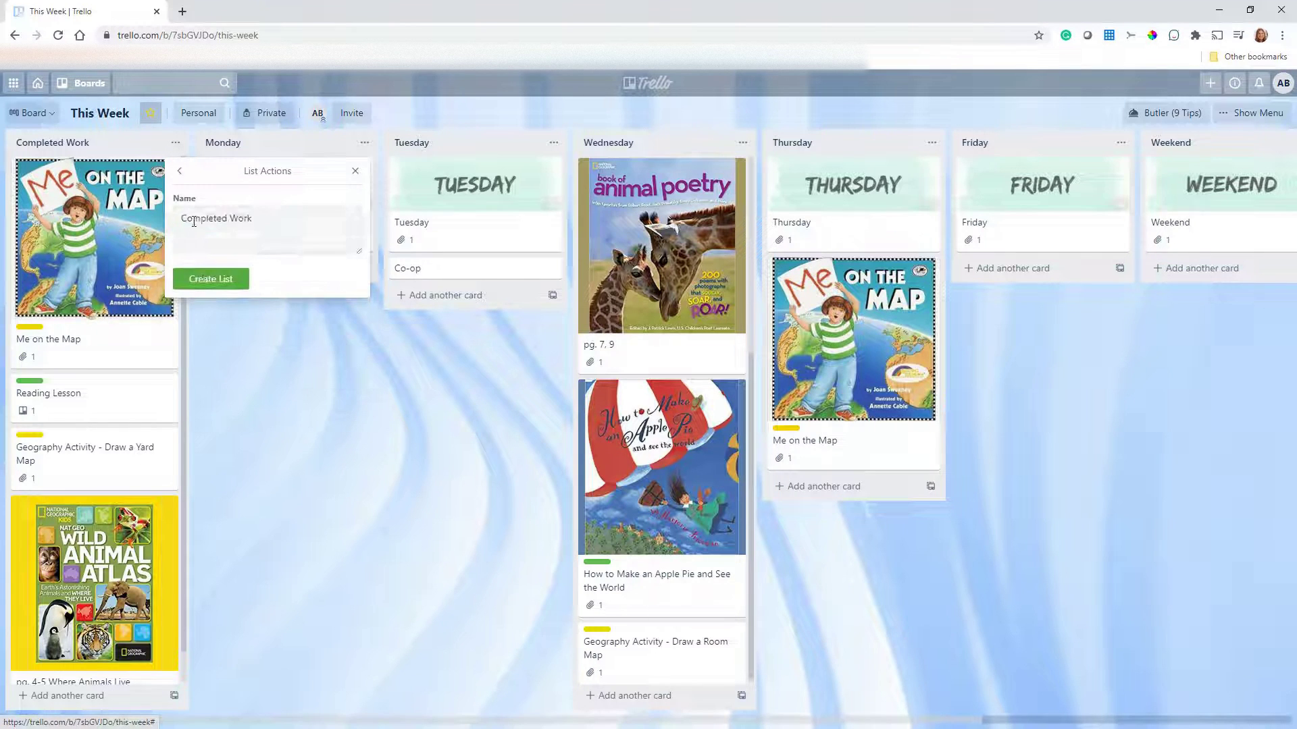
text(W)
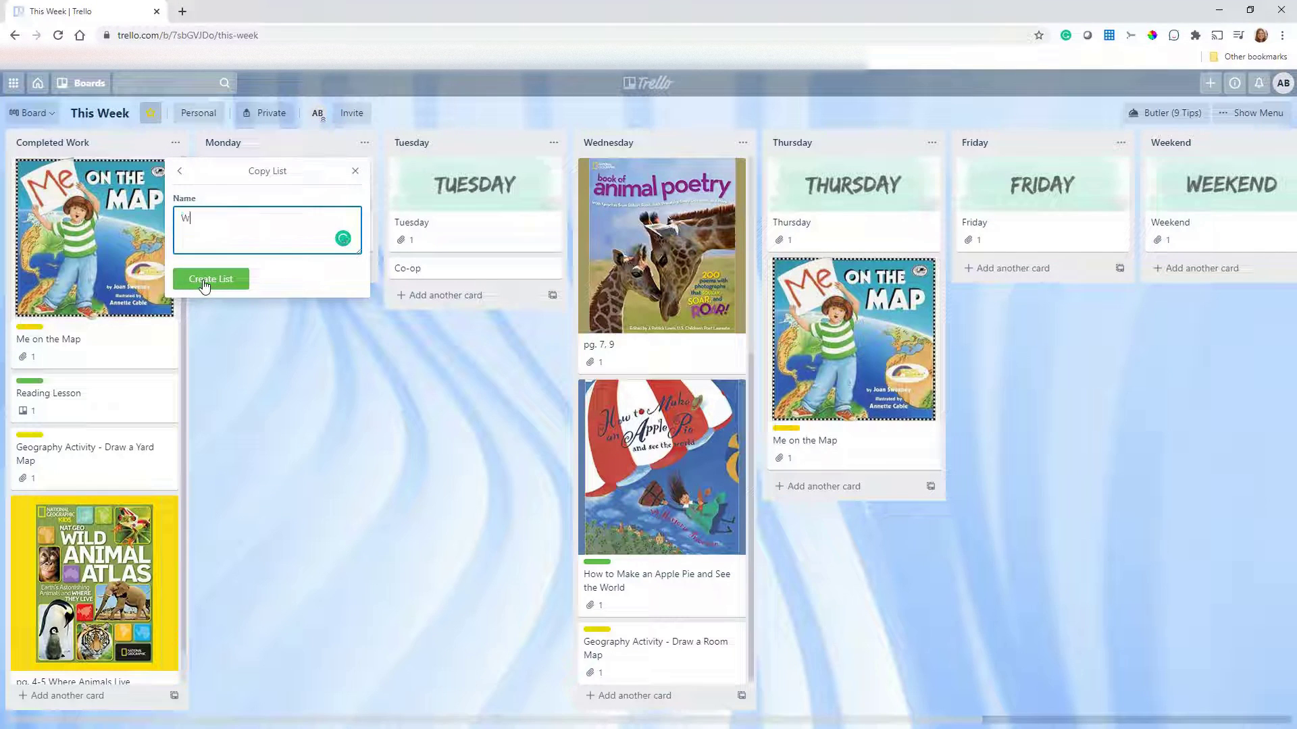
text(eek of 1/25)
click(205, 284)
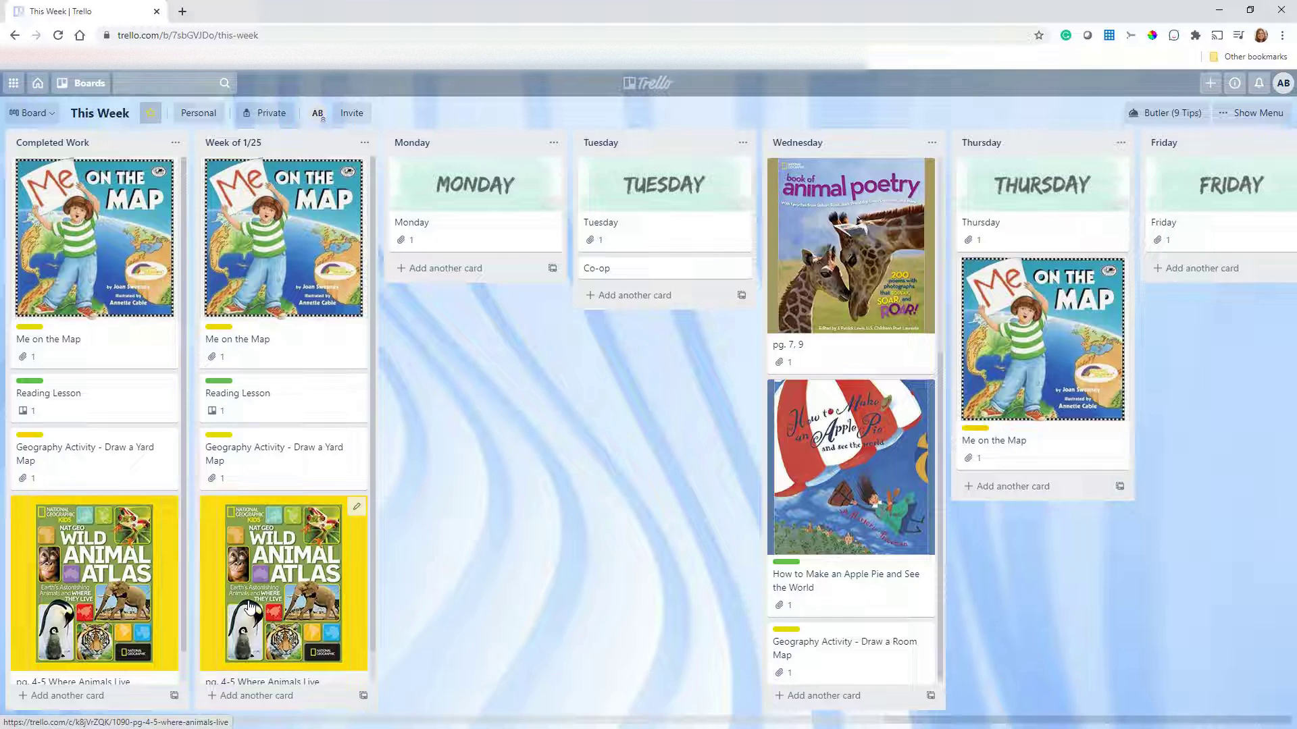
Move the Week of 1/25 list to position 4 on the Completed Work 2021 board
click(366, 143)
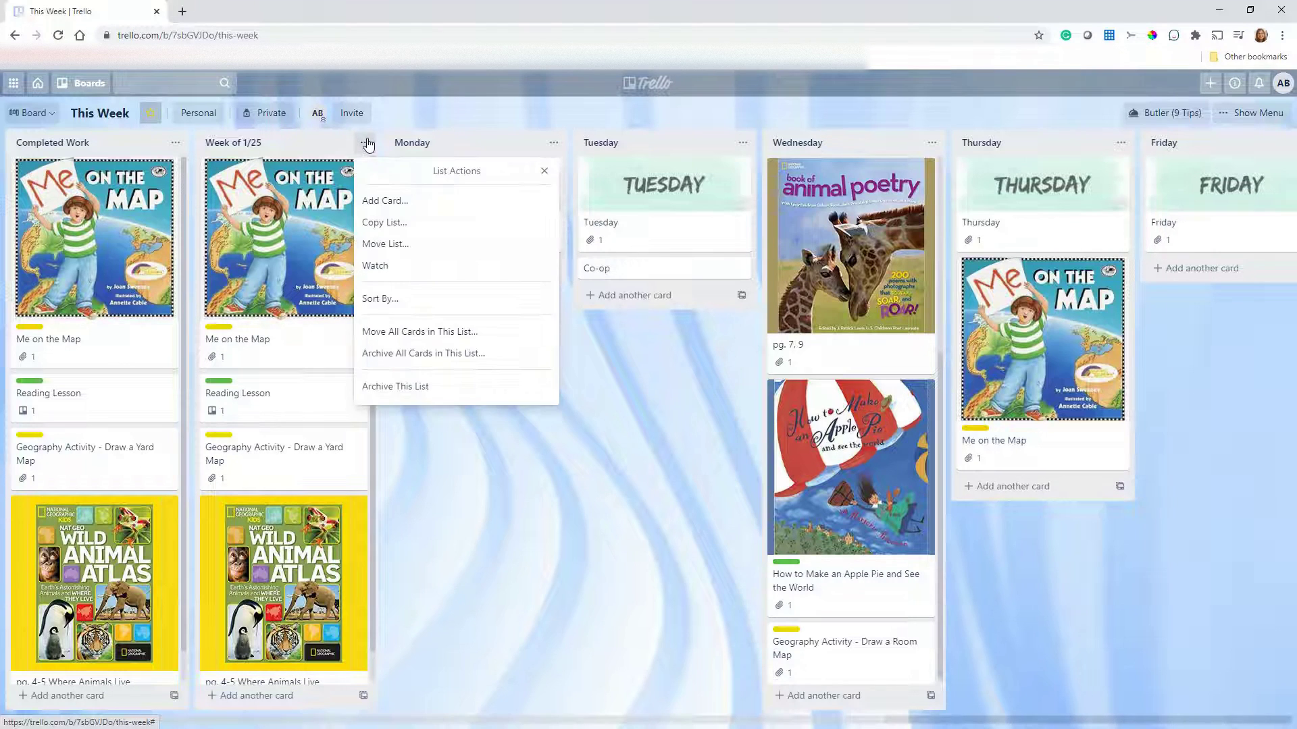
click(399, 244)
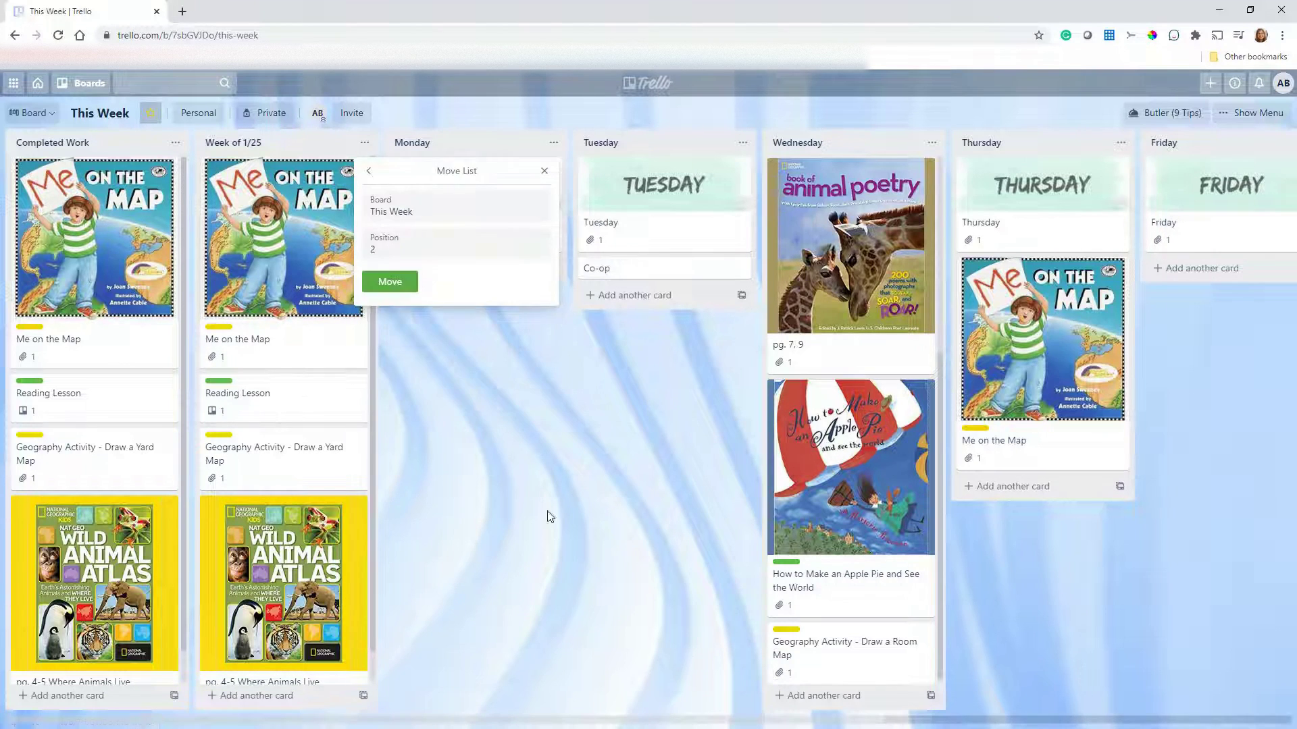
click(435, 213)
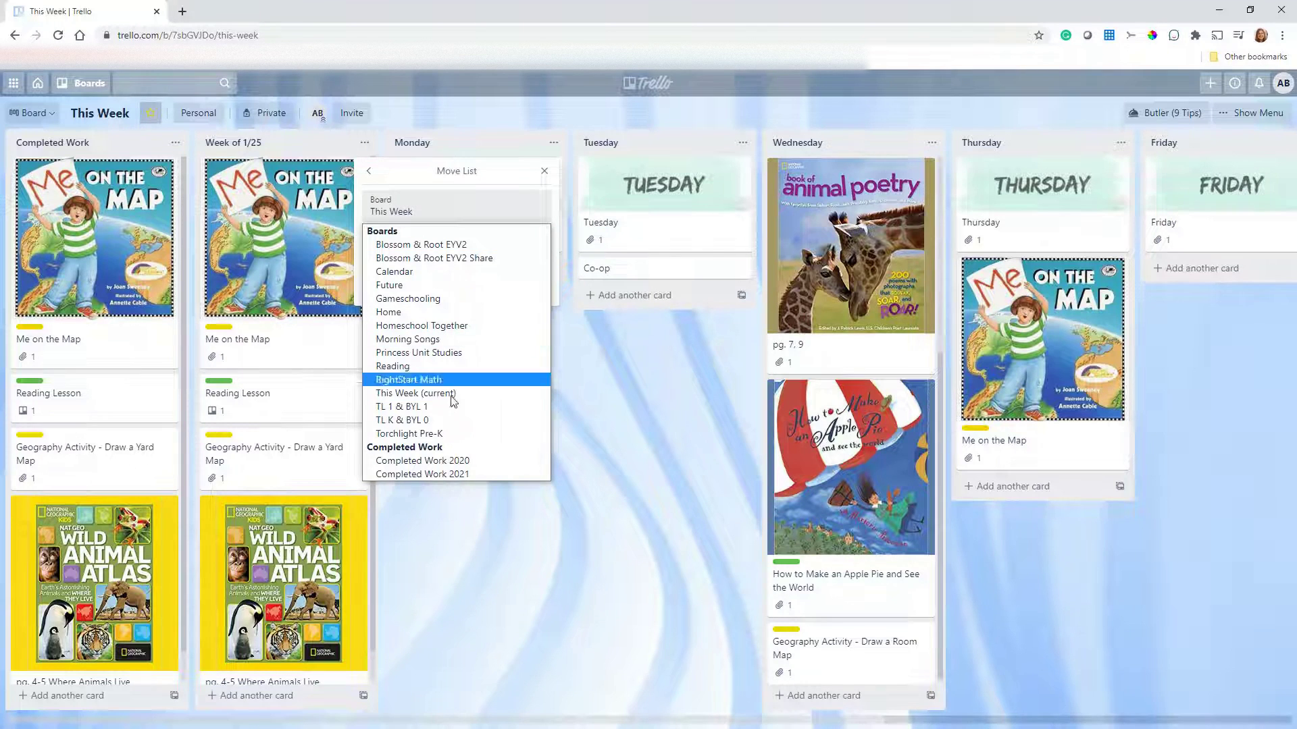
click(479, 476)
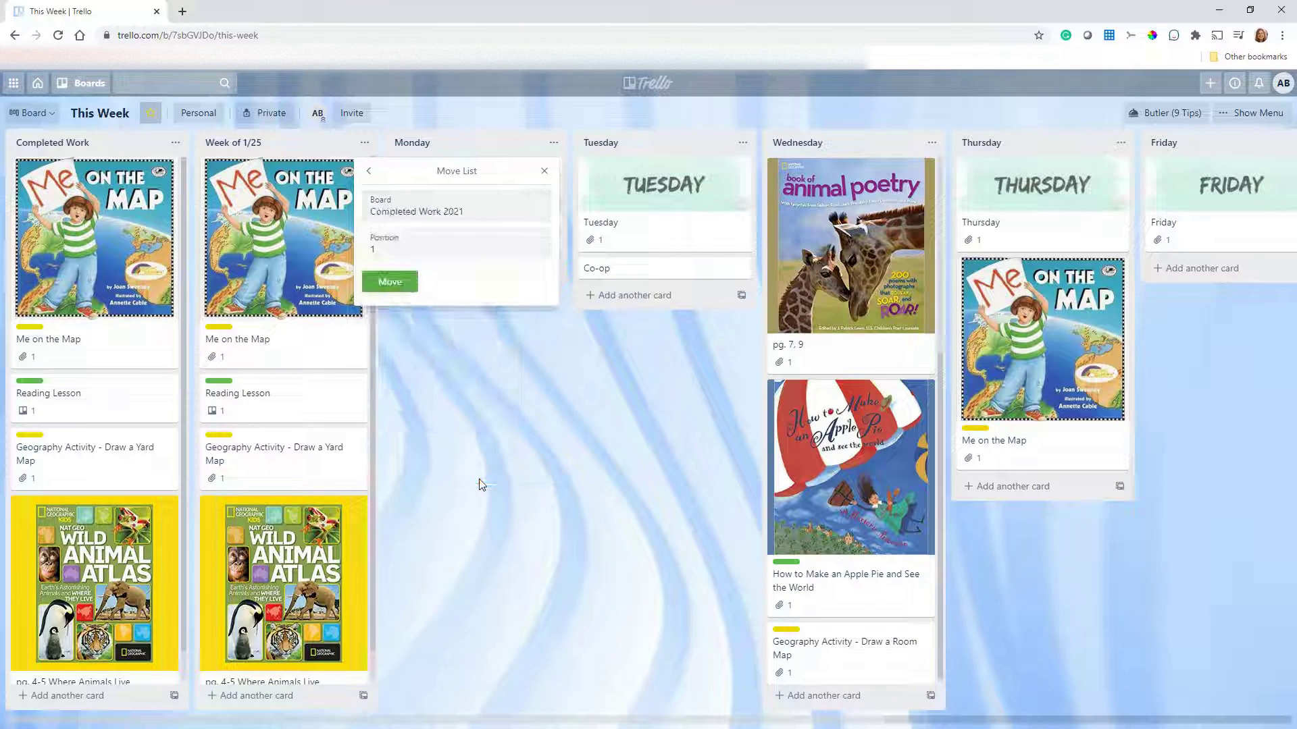
click(466, 246)
click(452, 309)
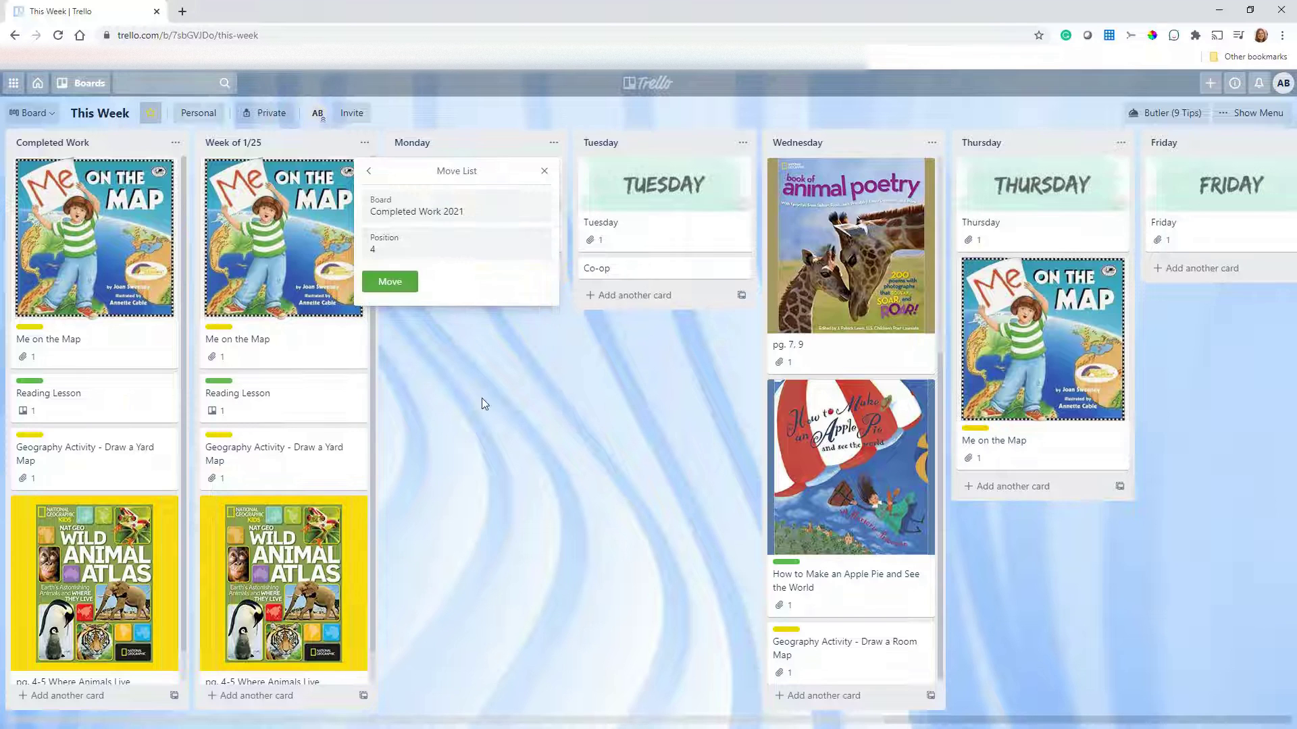
click(383, 284)
Open the Completed Work 2021 board to check the moved weekly list
click(85, 83)
scroll(95, 405, down, 4)
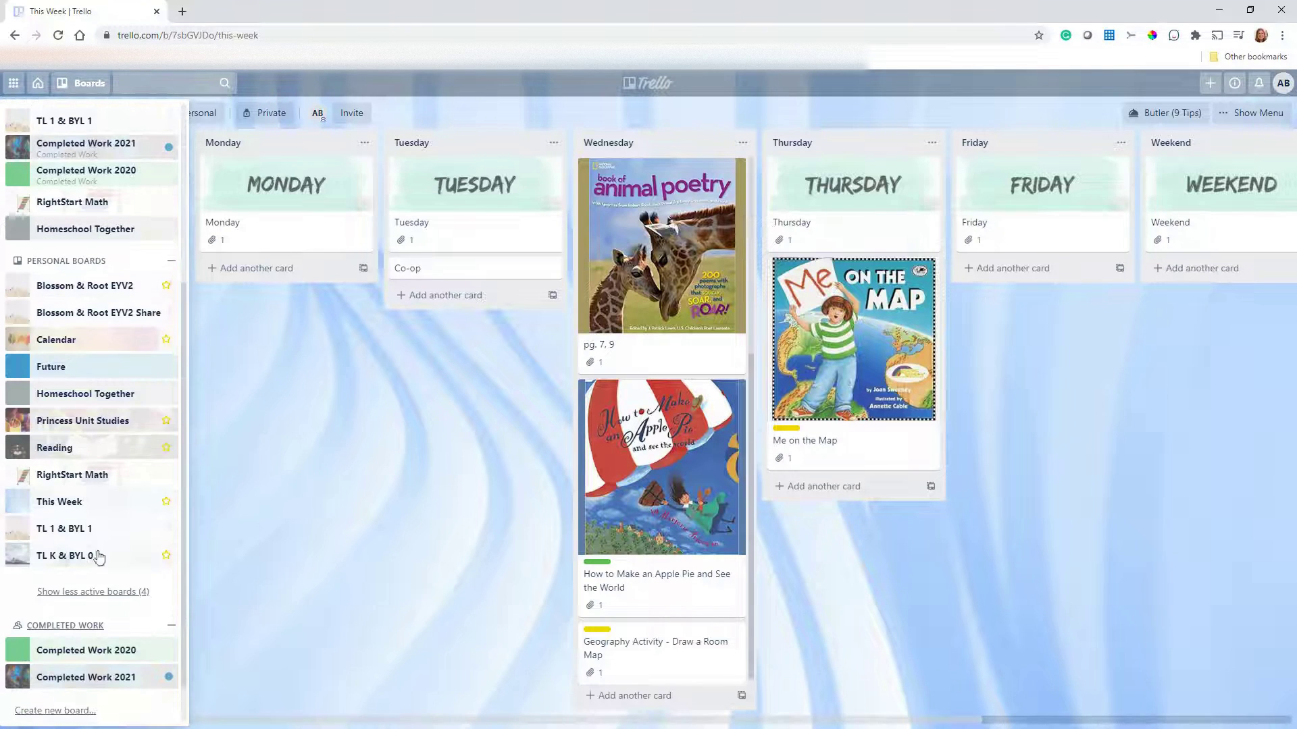
click(87, 679)
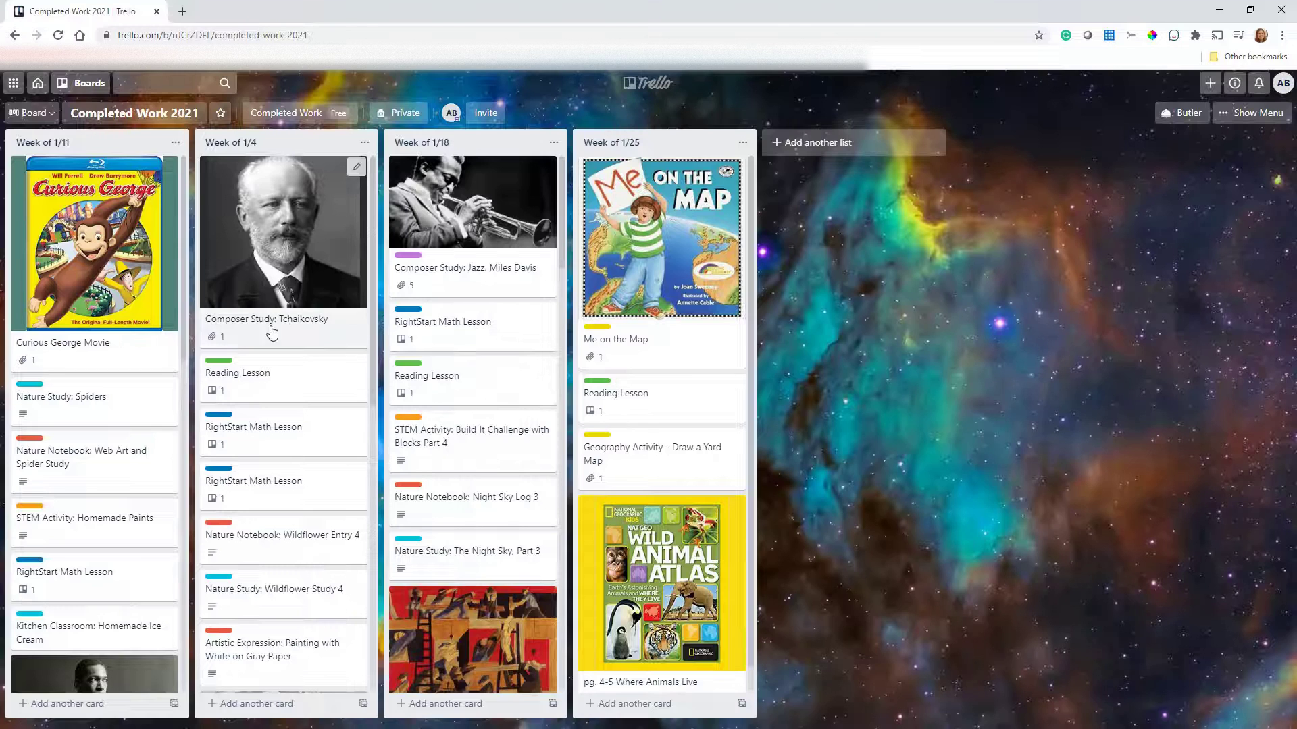
Open the Completed Work 2020 board, close its side menu and look through the archived weekly lists
click(84, 84)
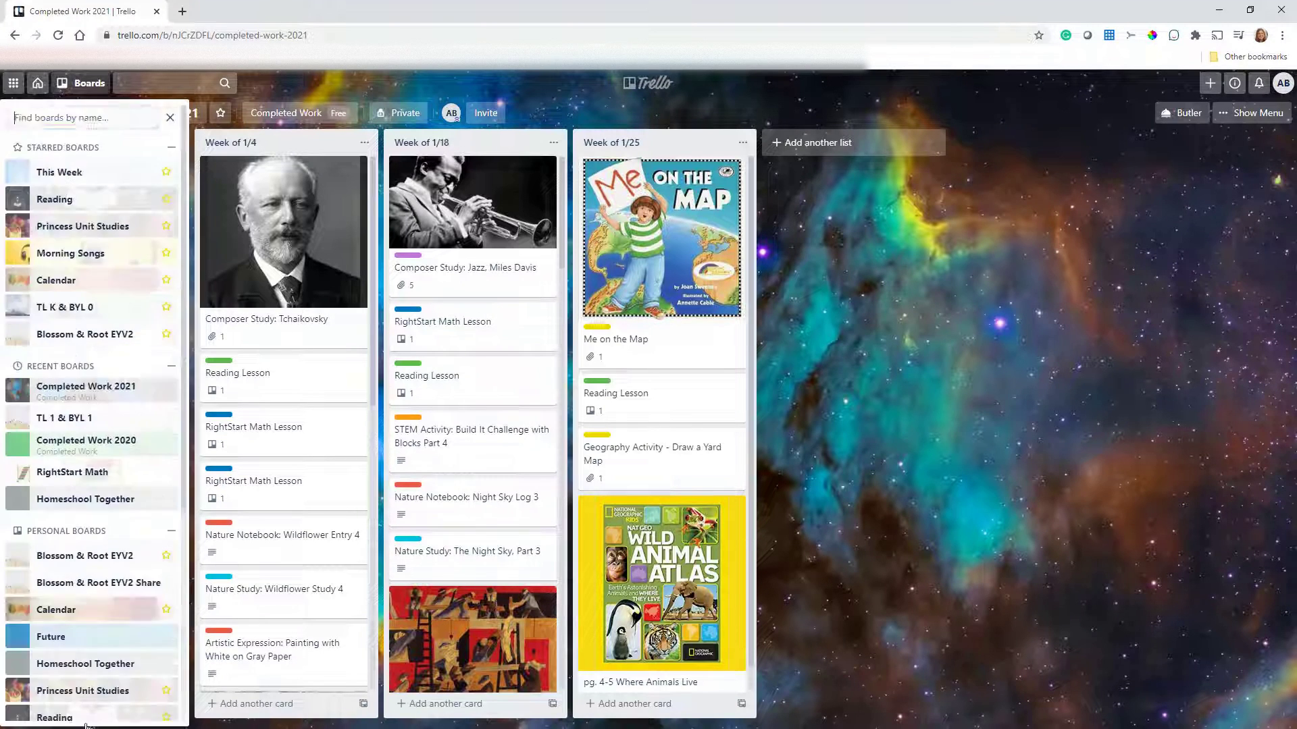
scroll(86, 628, down, 5)
click(91, 605)
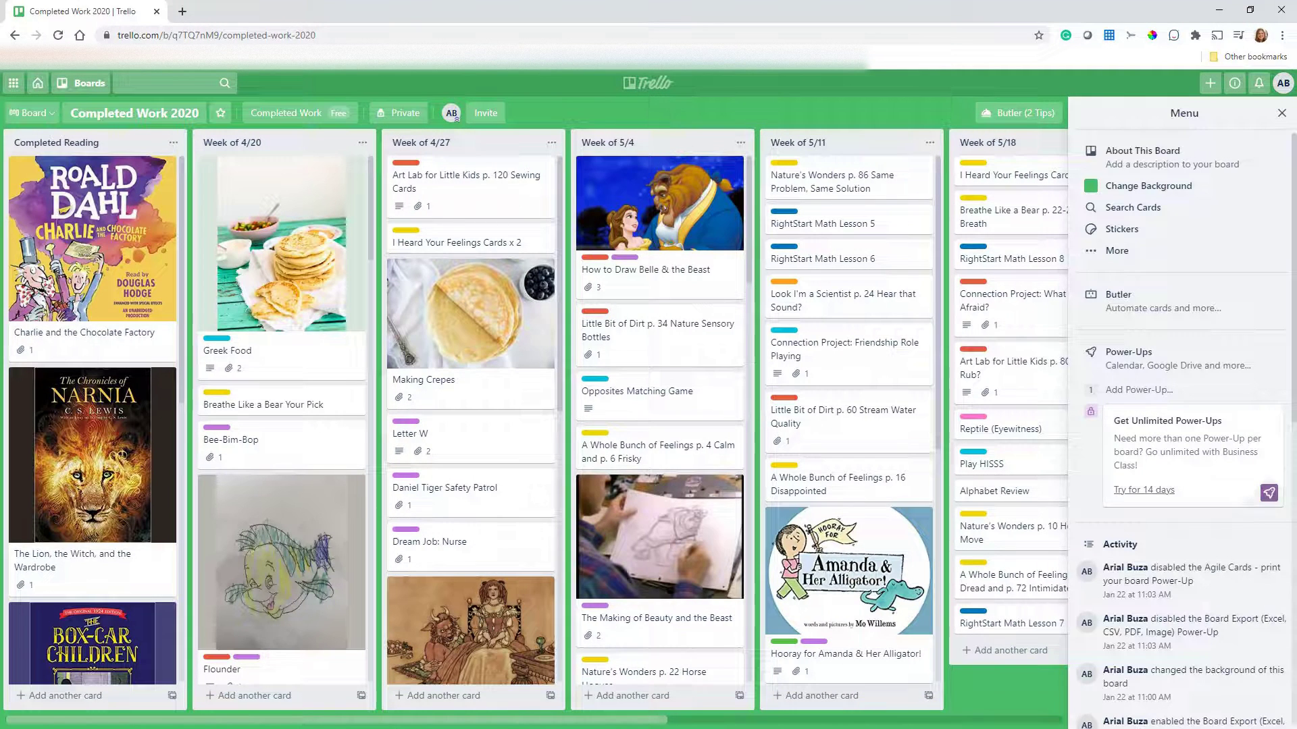
click(1283, 116)
scroll(376, 716, right, 10)
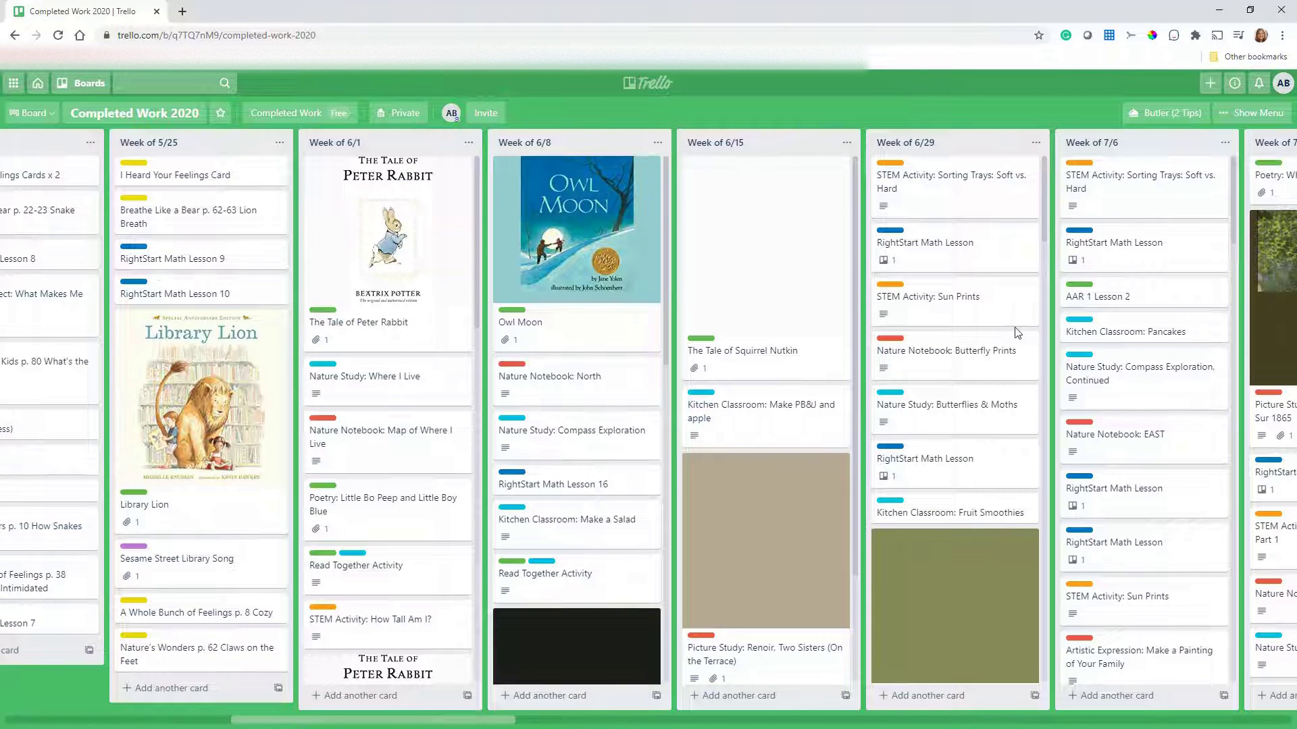
Return to the This Week board and archive all cards in the Completed Work list
click(80, 84)
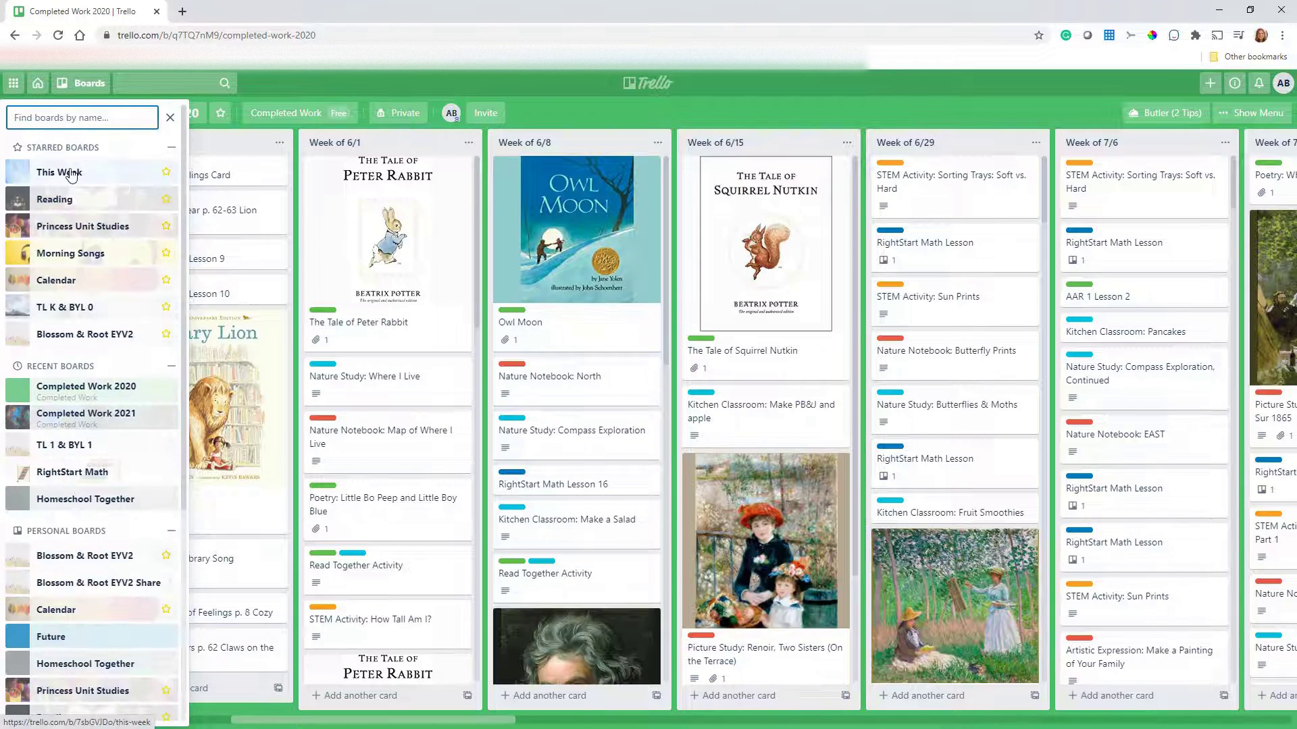
click(124, 184)
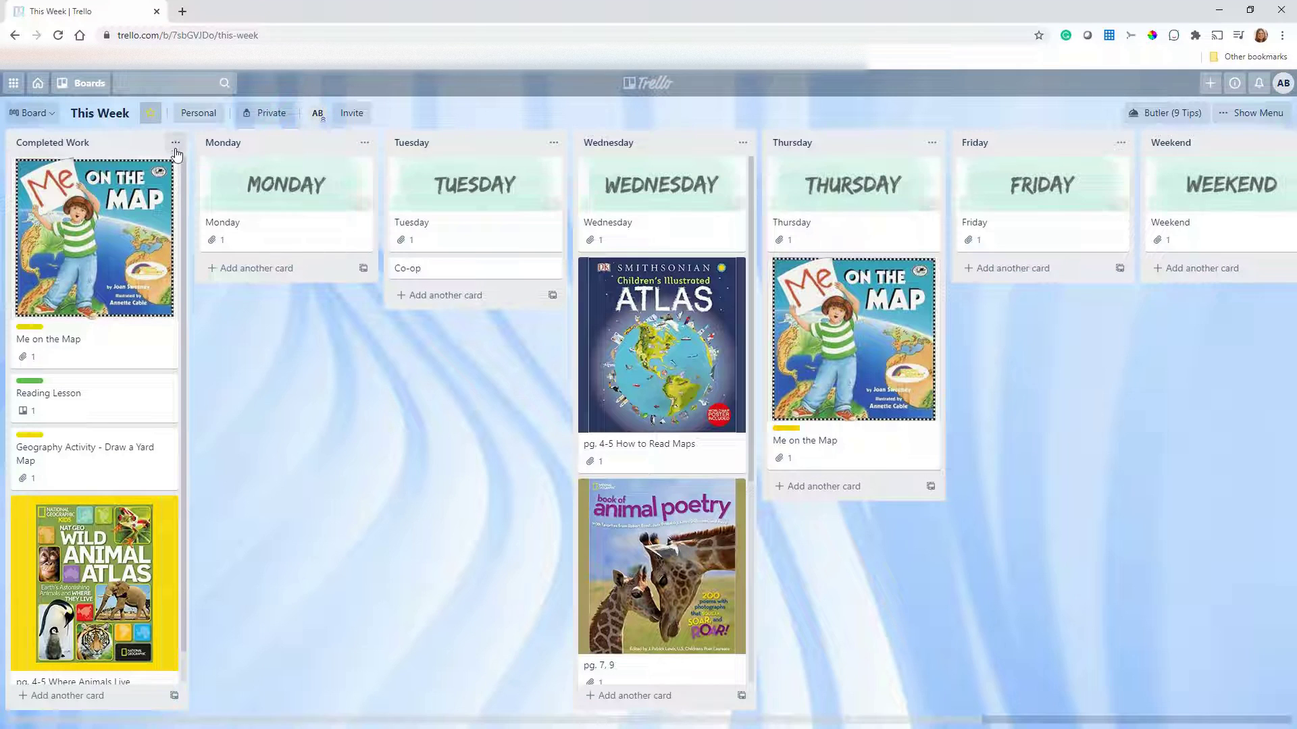
click(175, 142)
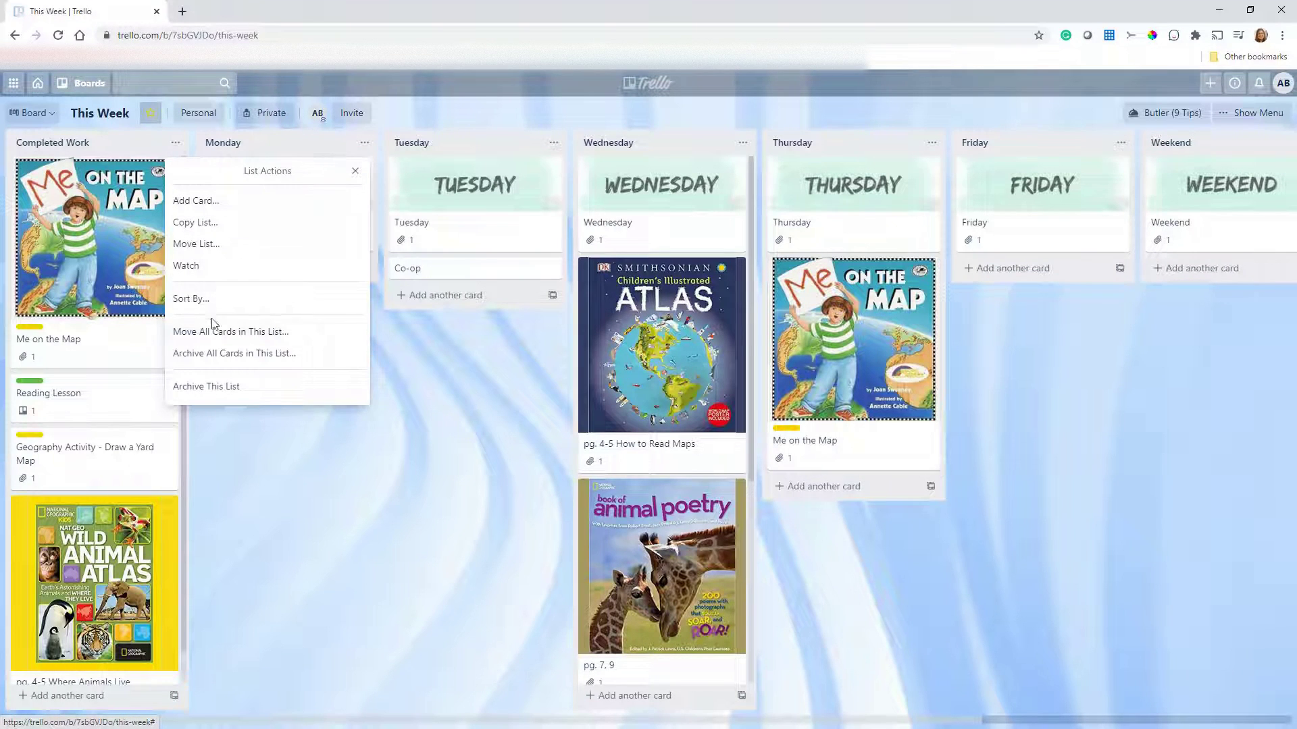
click(246, 354)
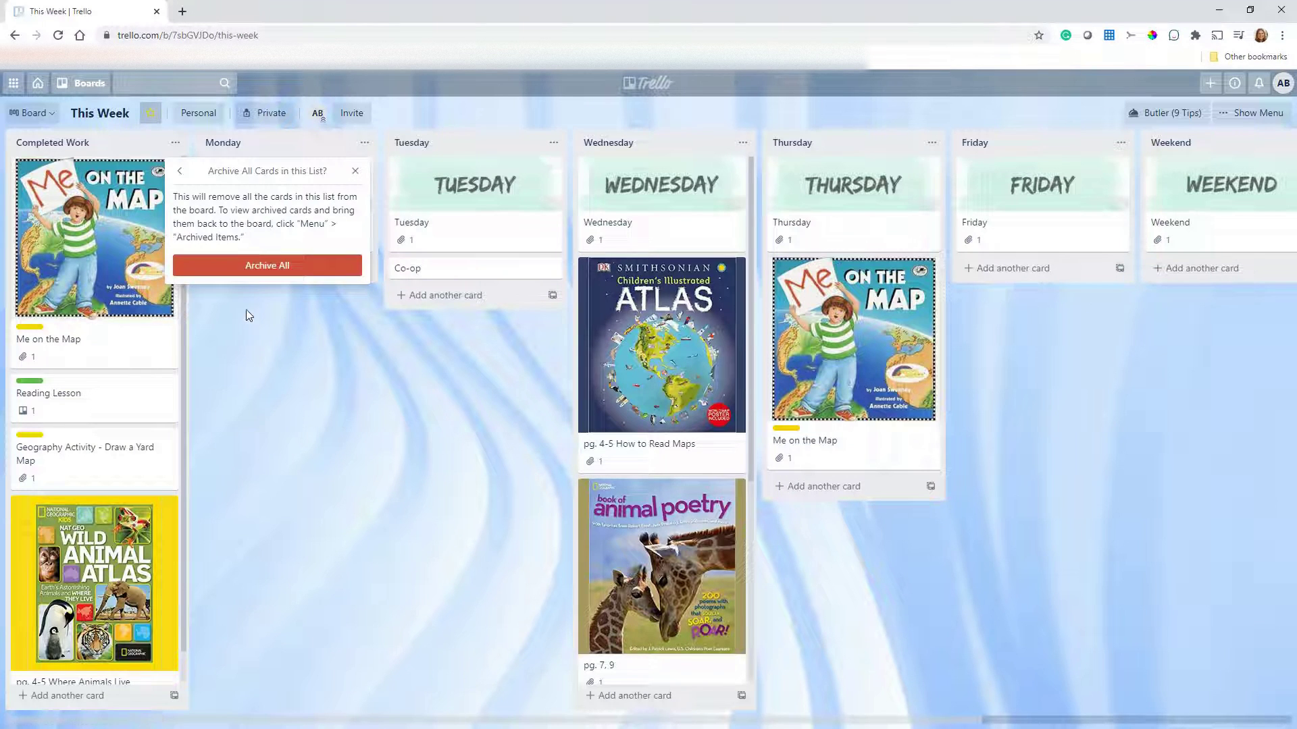
click(264, 266)
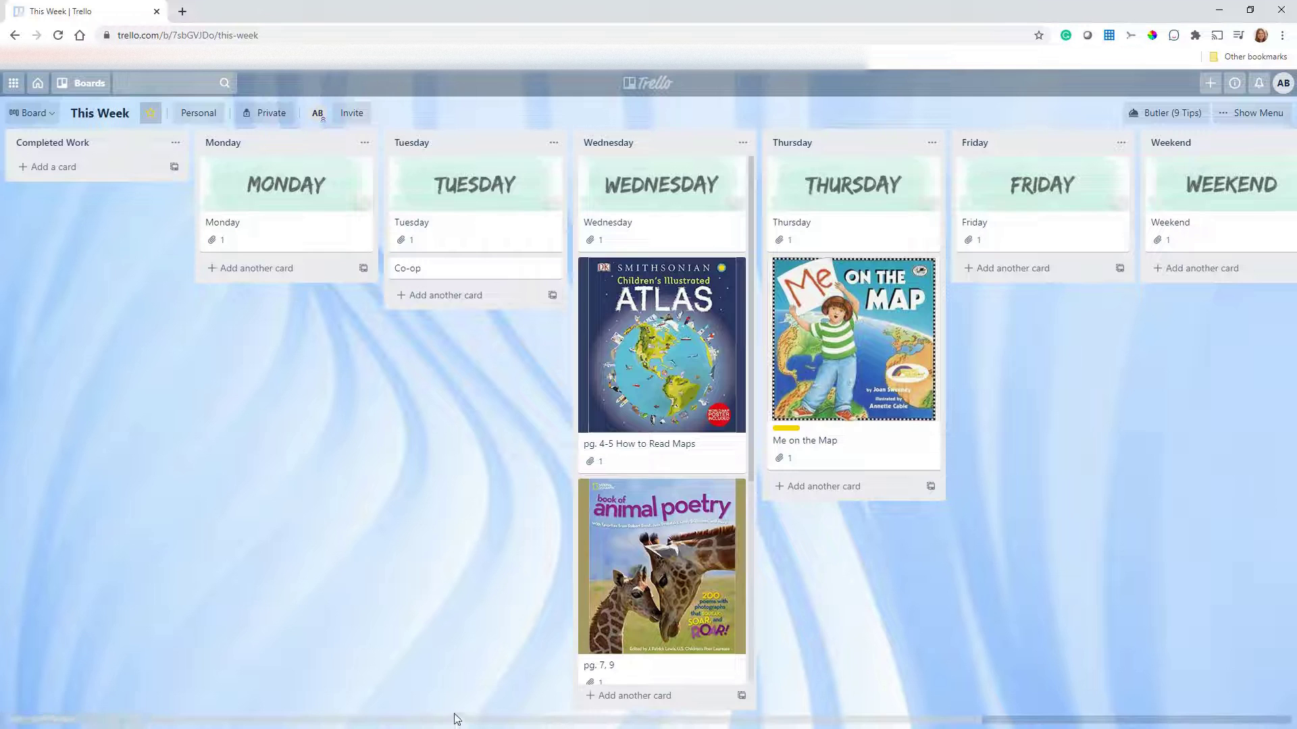
scroll(513, 724, right, 1)
scroll(513, 724, right, 5)
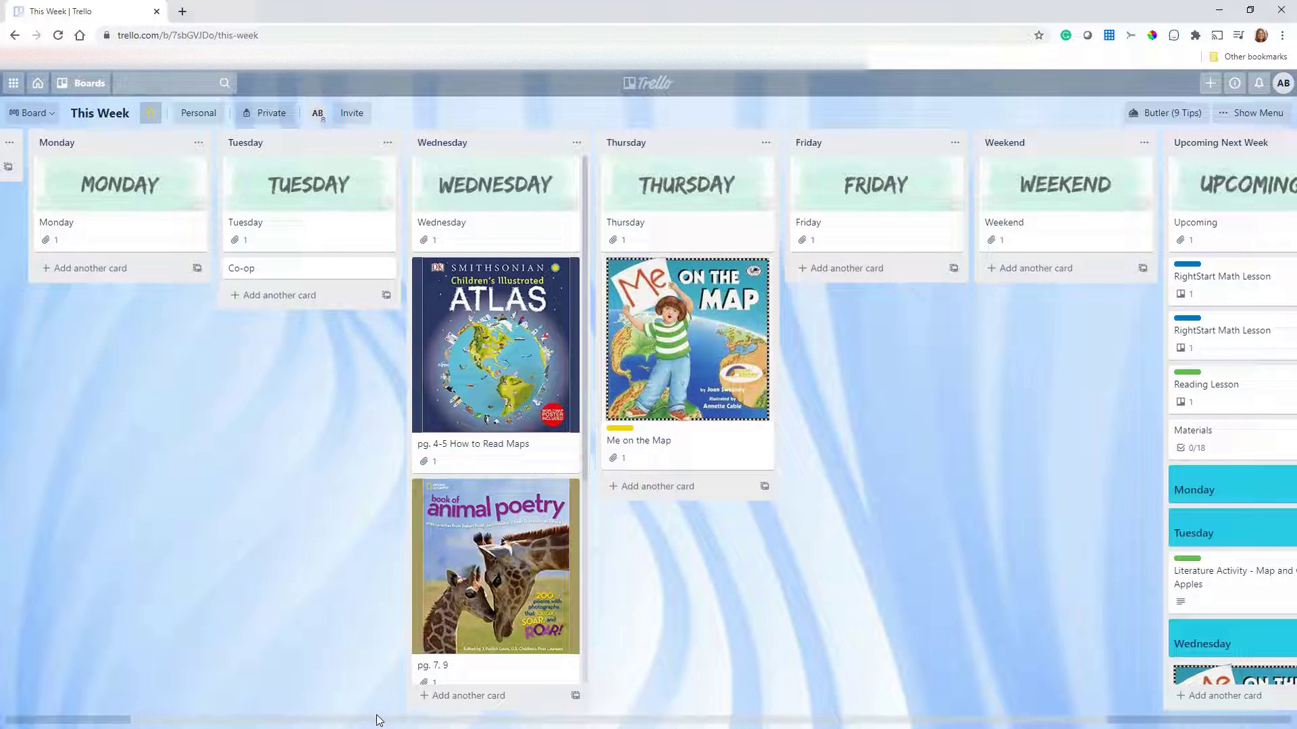
drag(380, 725, 217, 704)
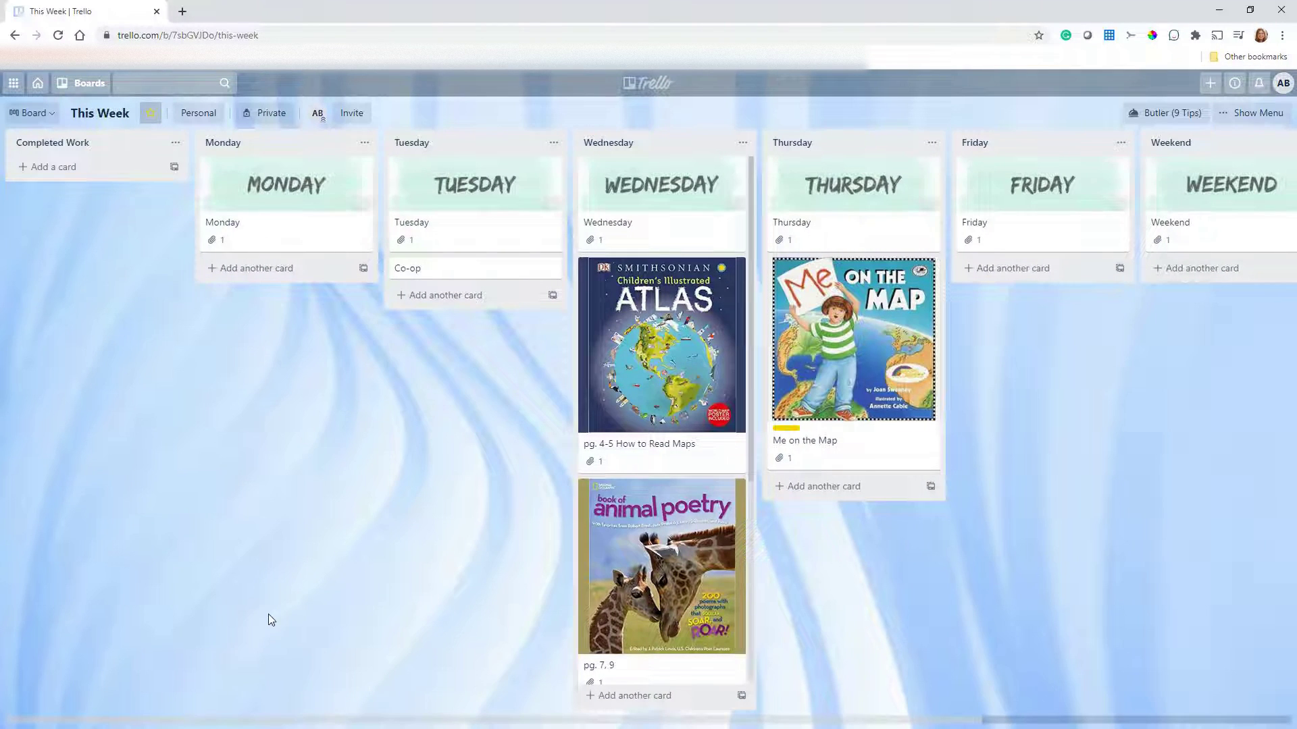